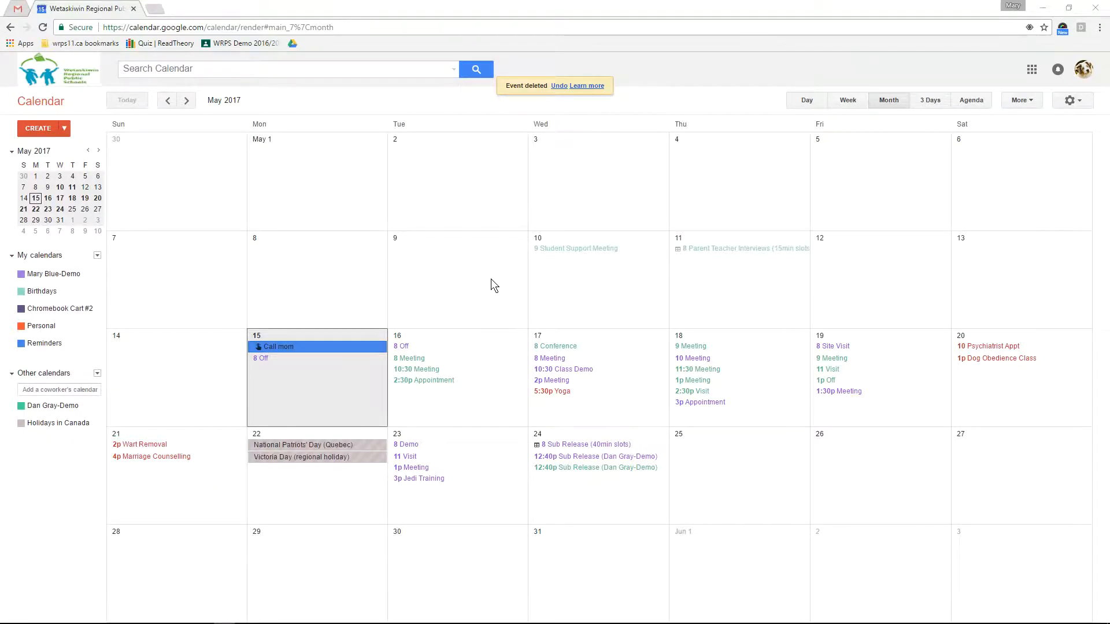
# Create a new calendar event titled "Support Meeting"
pyautogui.click(31, 129)
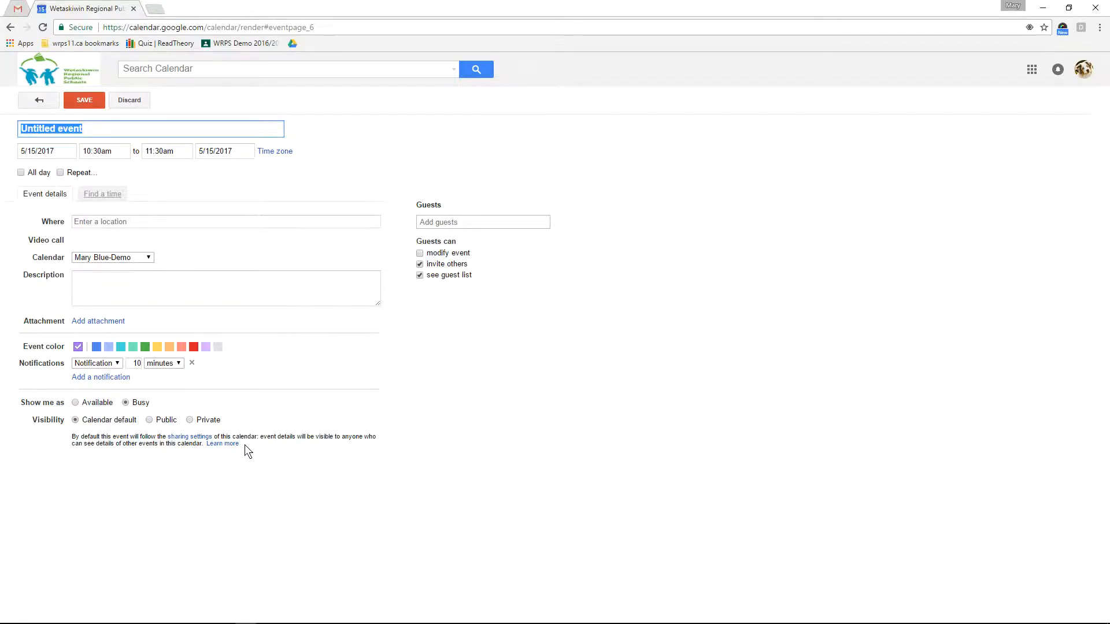
pyautogui.write('Support Meeting')
pyautogui.click(63, 151)
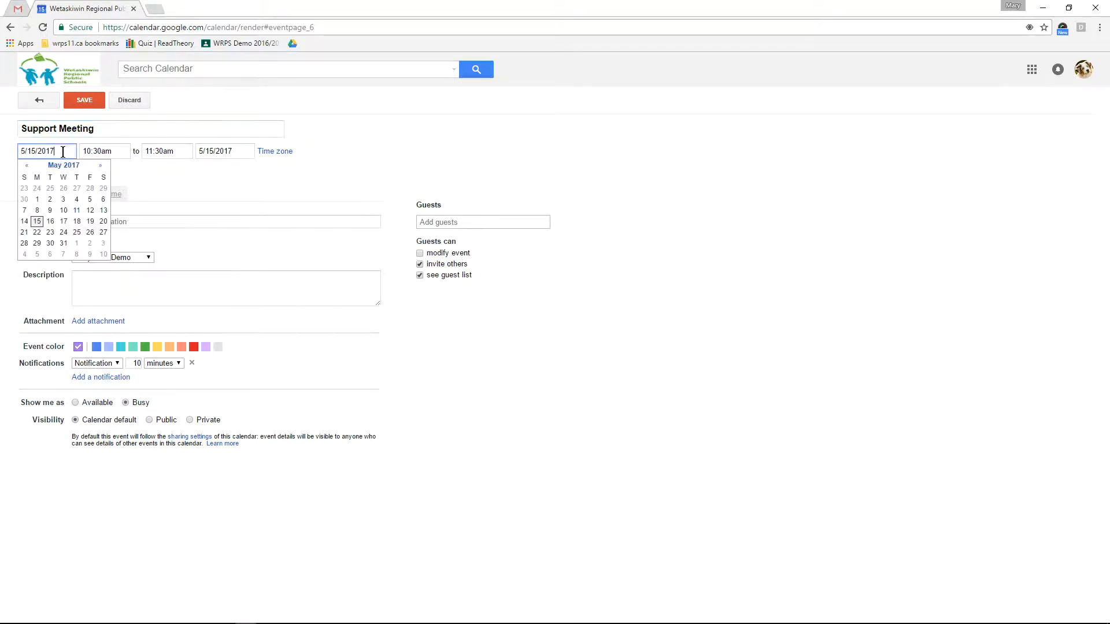
pyautogui.click(117, 152)
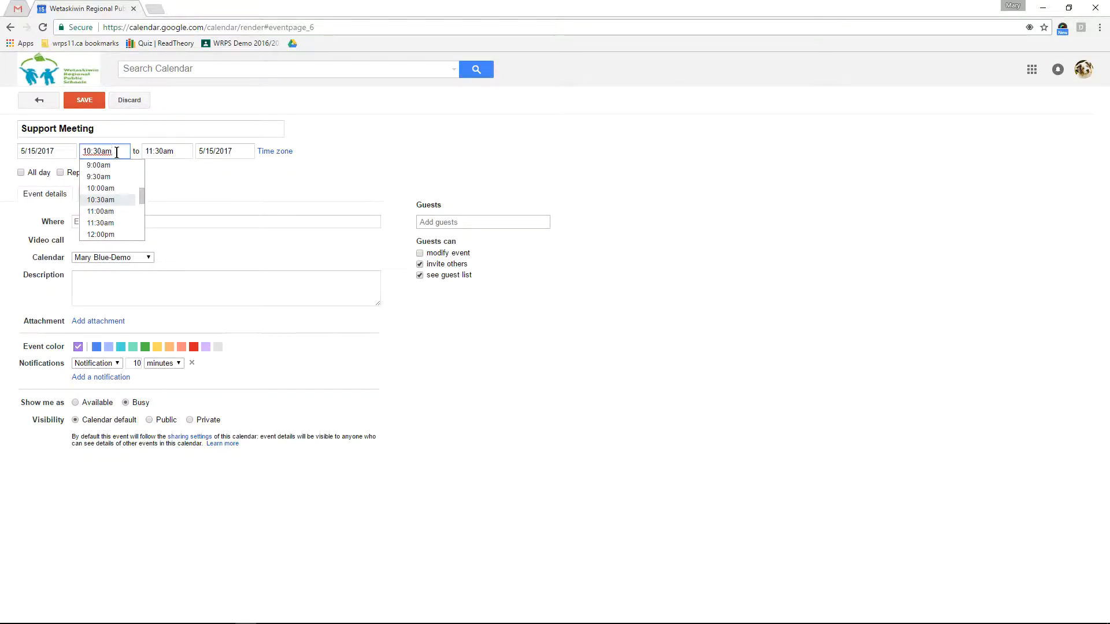
pyautogui.click(197, 175)
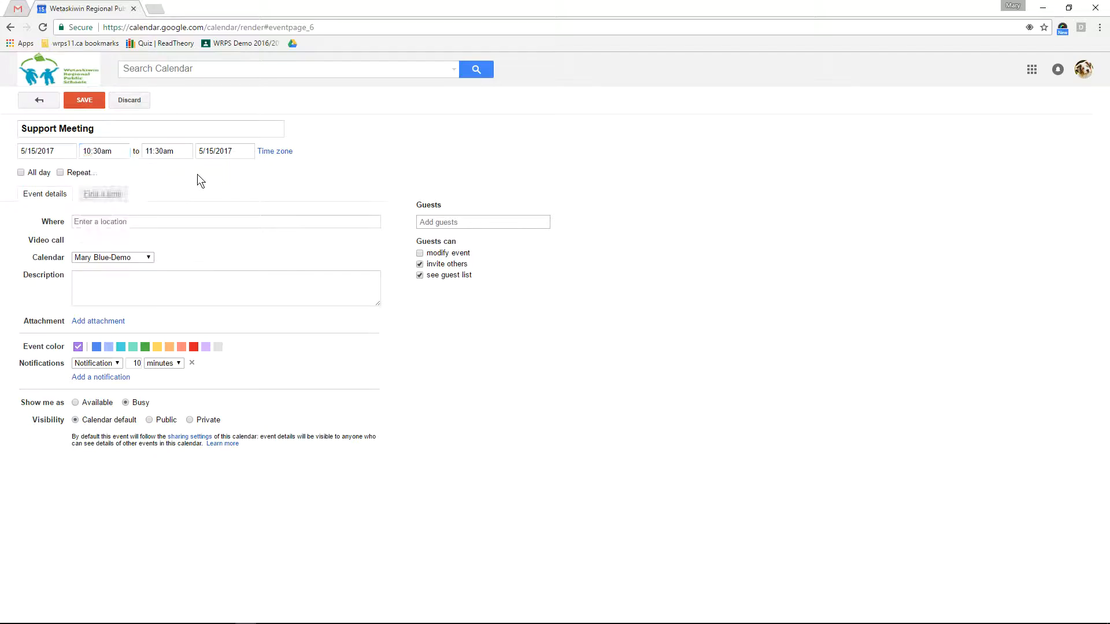
pyautogui.click(231, 151)
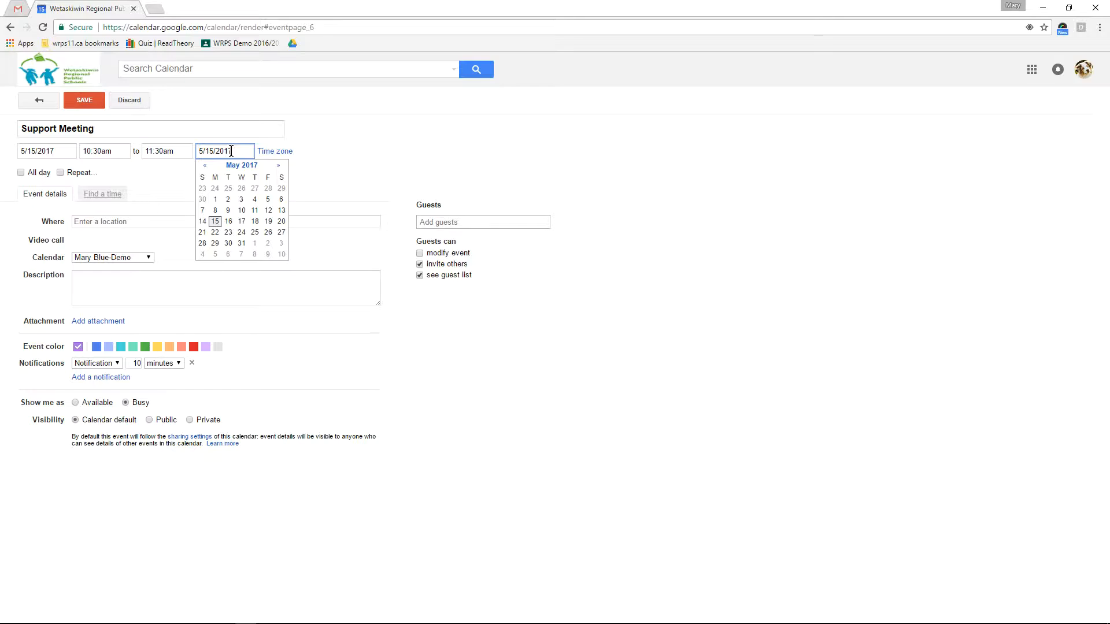
pyautogui.click(231, 151)
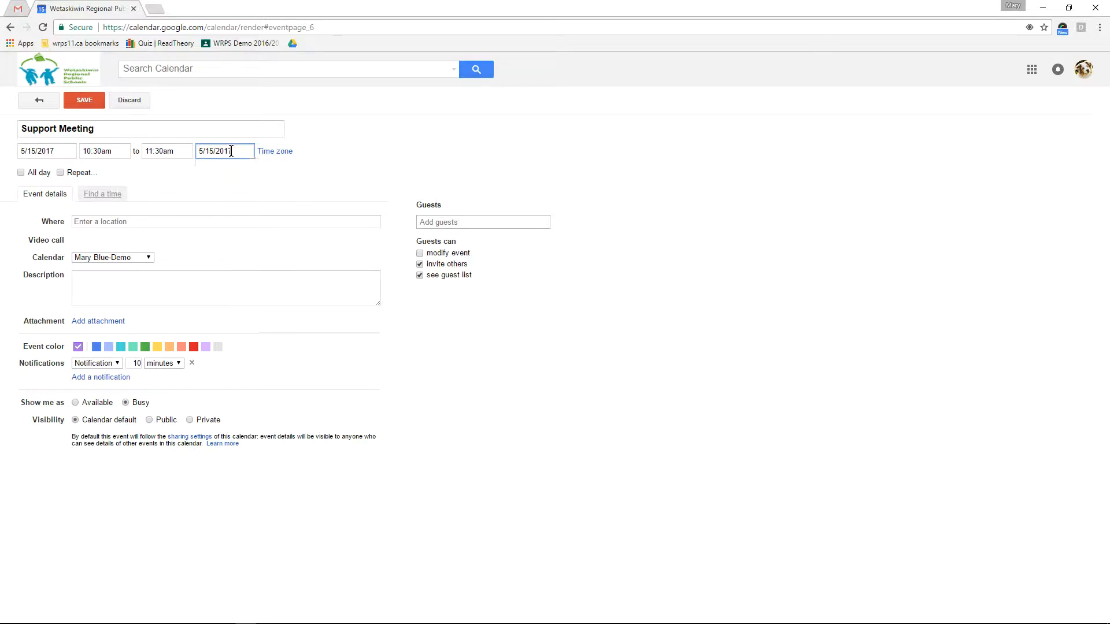
pyautogui.click(351, 171)
# Try a weekly Monday repeat with different end options, settle on never ending, and remove the repeat from the event
pyautogui.click(60, 172)
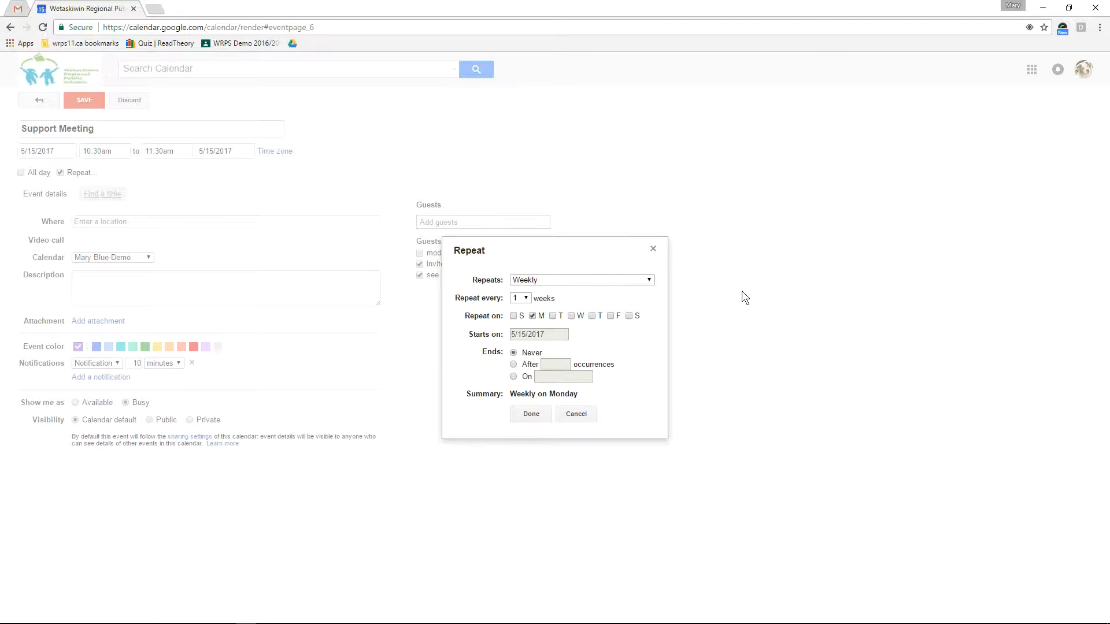
pyautogui.click(649, 278)
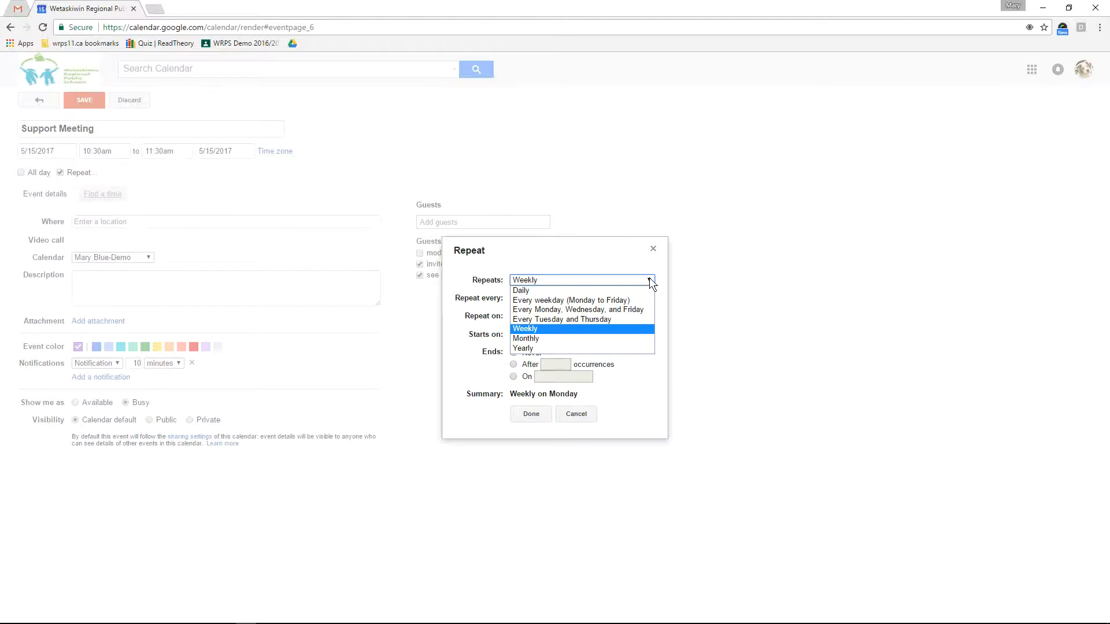
pyautogui.click(650, 277)
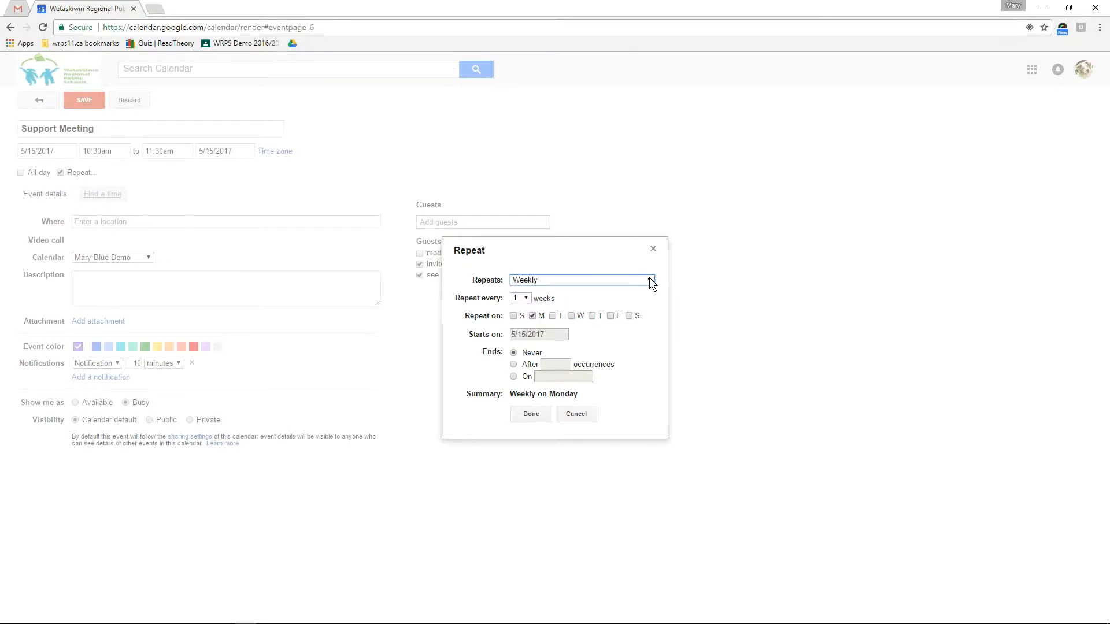
pyautogui.click(543, 337)
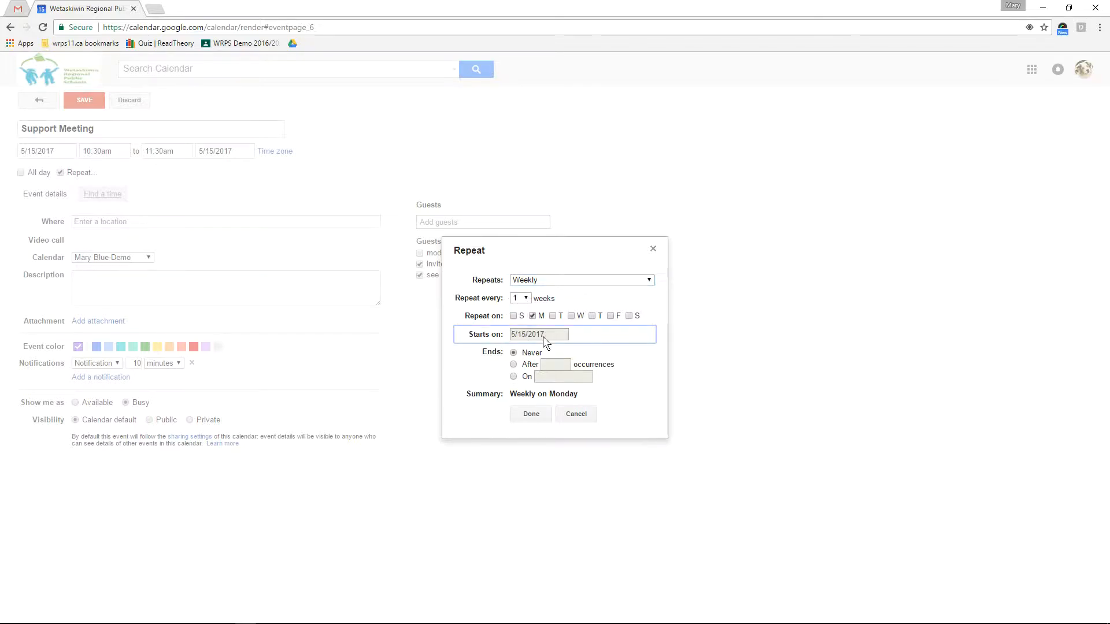
pyautogui.click(513, 364)
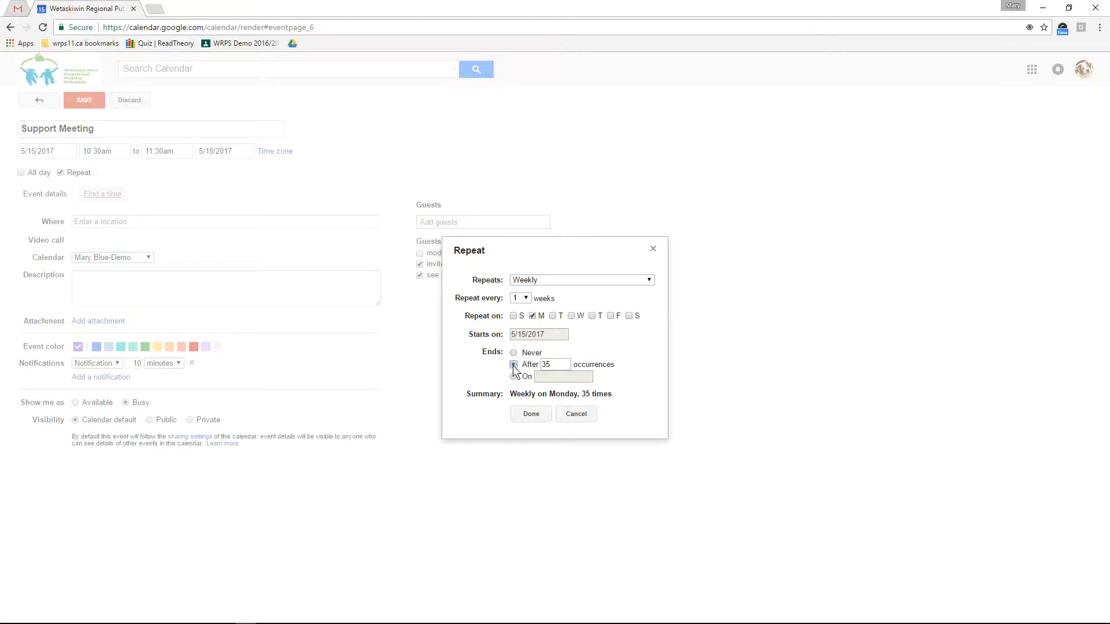
pyautogui.click(513, 376)
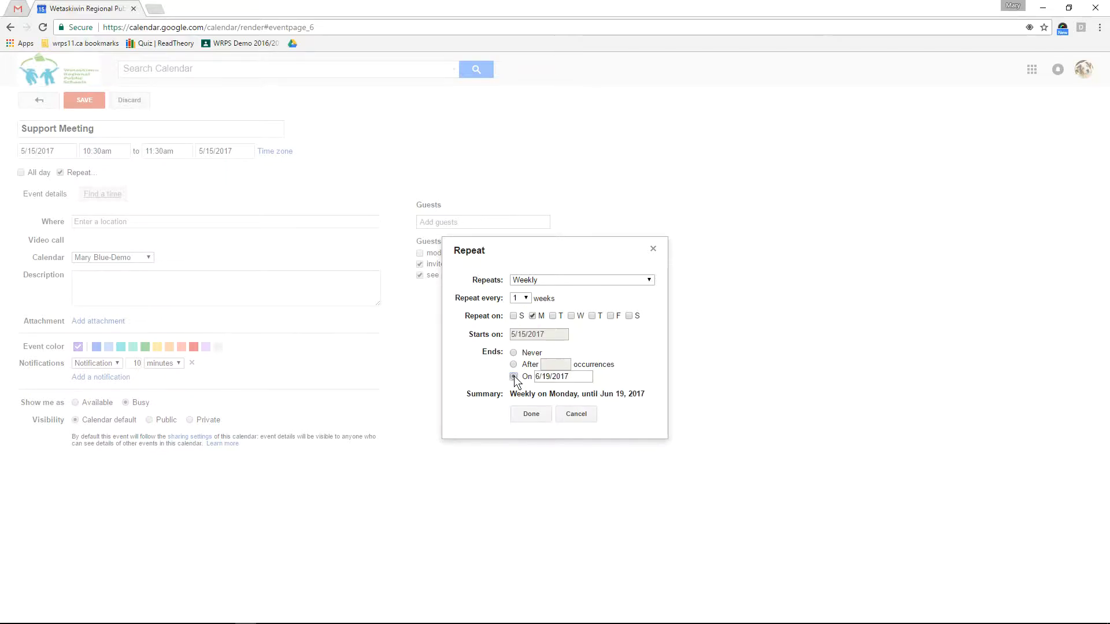
pyautogui.click(571, 376)
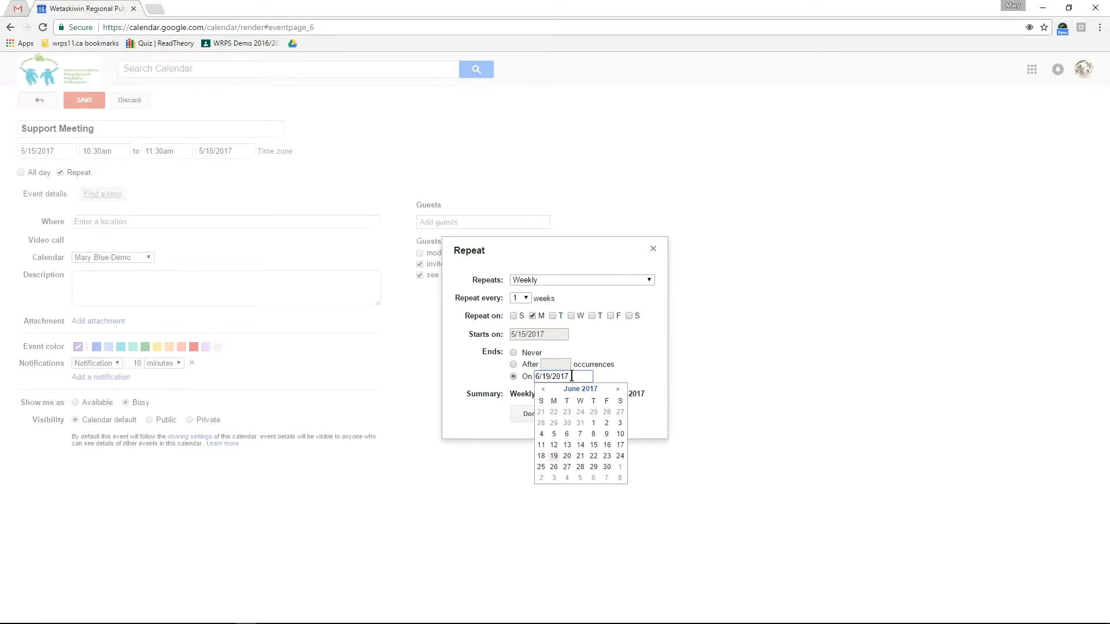
pyautogui.click(512, 353)
pyautogui.click(513, 352)
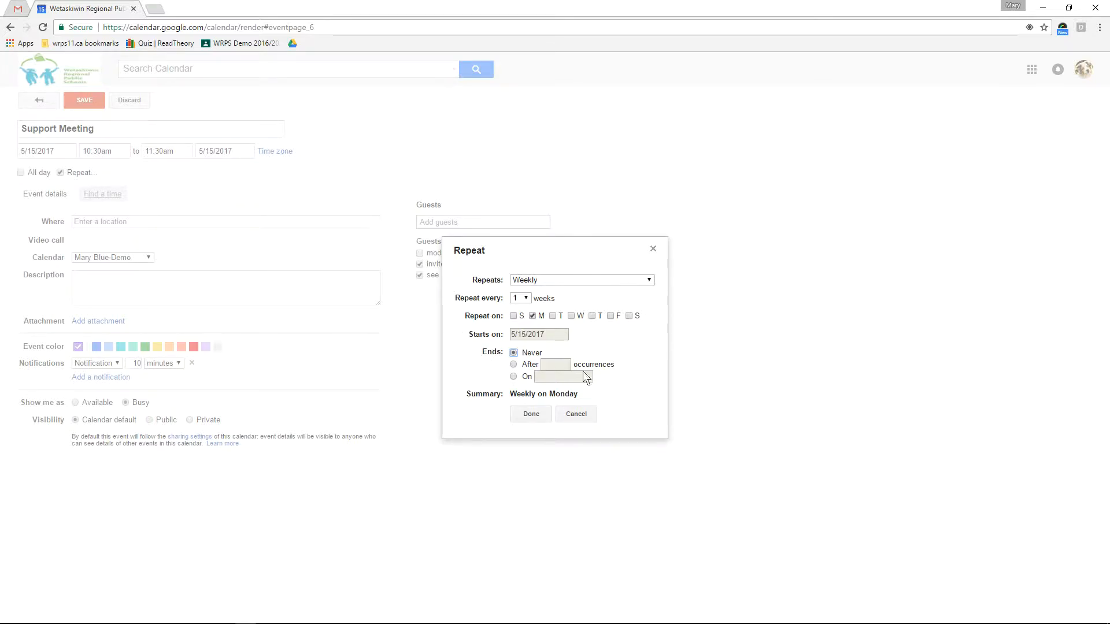
pyautogui.click(531, 415)
pyautogui.click(60, 173)
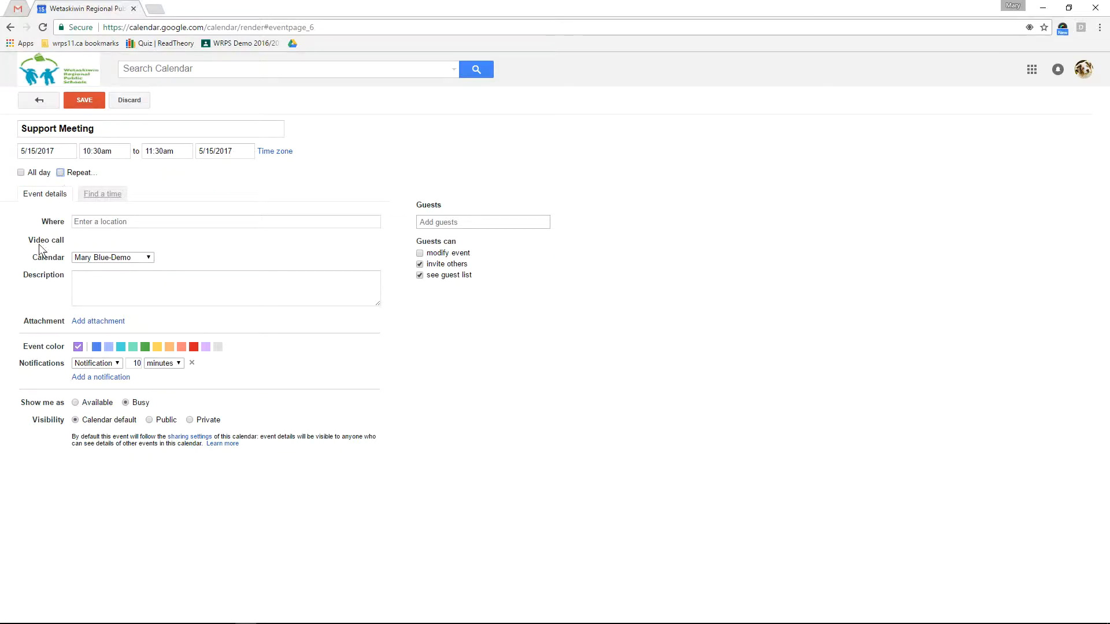
# Set the event's location to Wetaskiwin Regional Public Schools, Wetaskiwin, AB, Canada
pyautogui.click(106, 221)
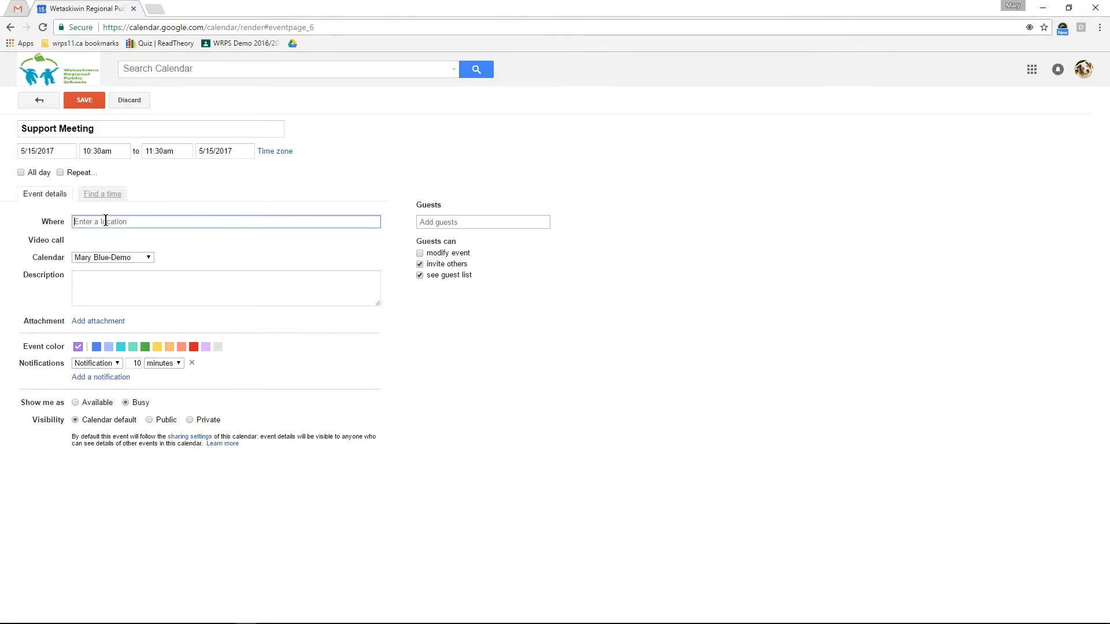
pyautogui.write('Wetaskiwin')
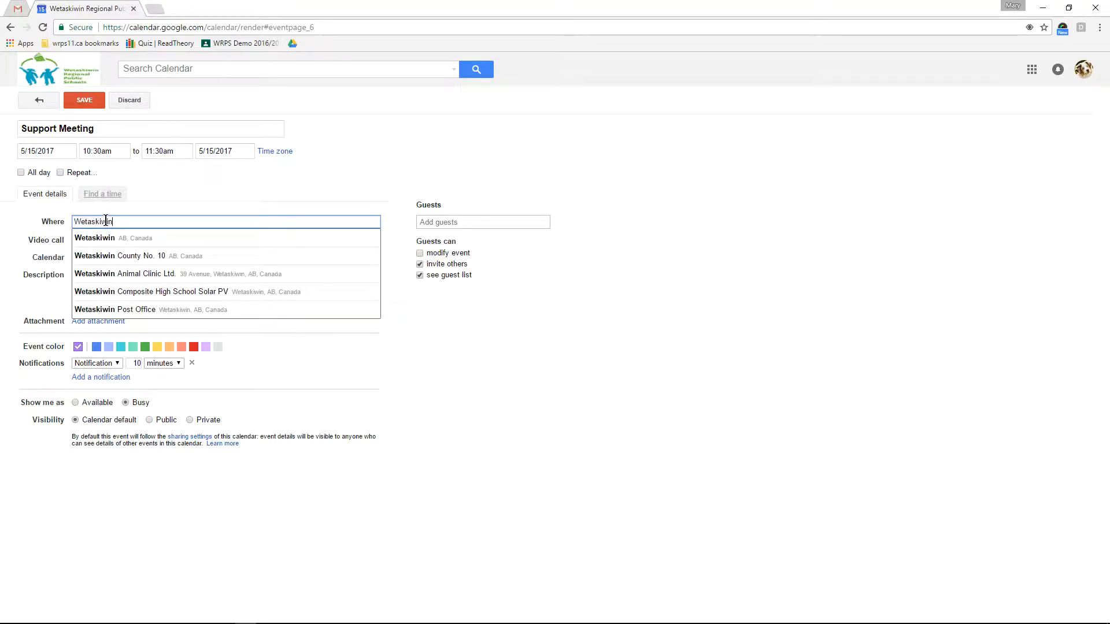
pyautogui.write(' Reg')
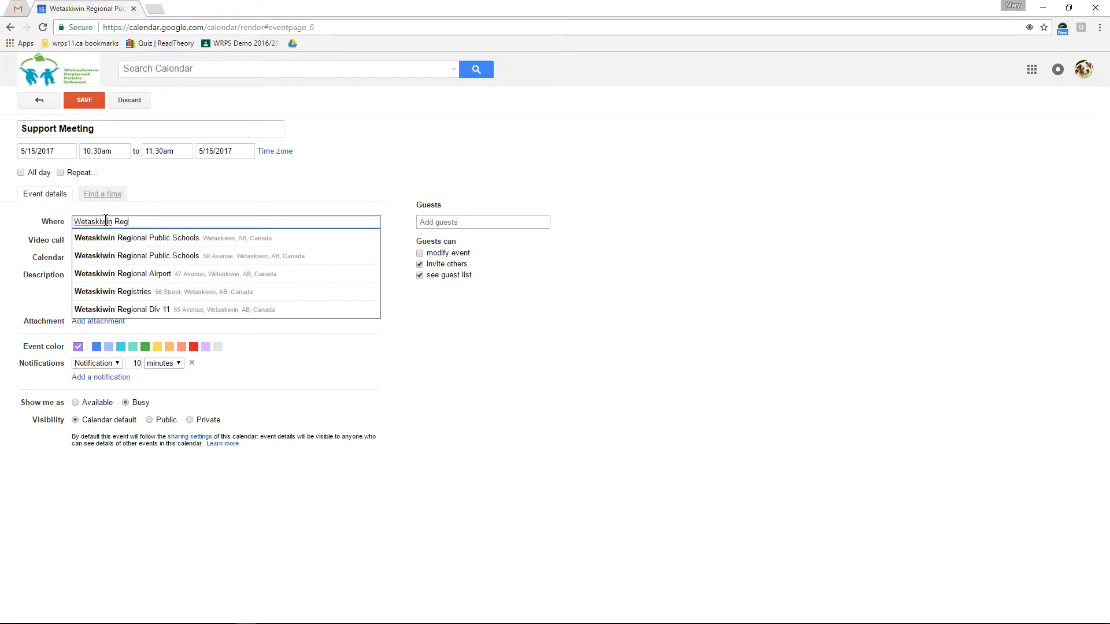
pyautogui.click(154, 234)
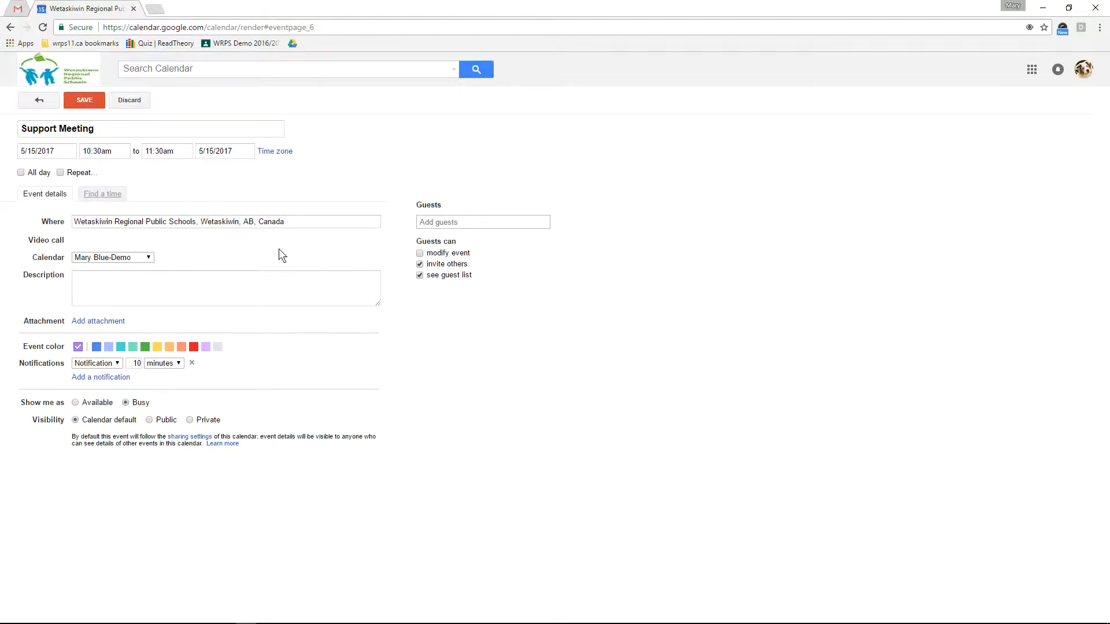
pyautogui.click(149, 260)
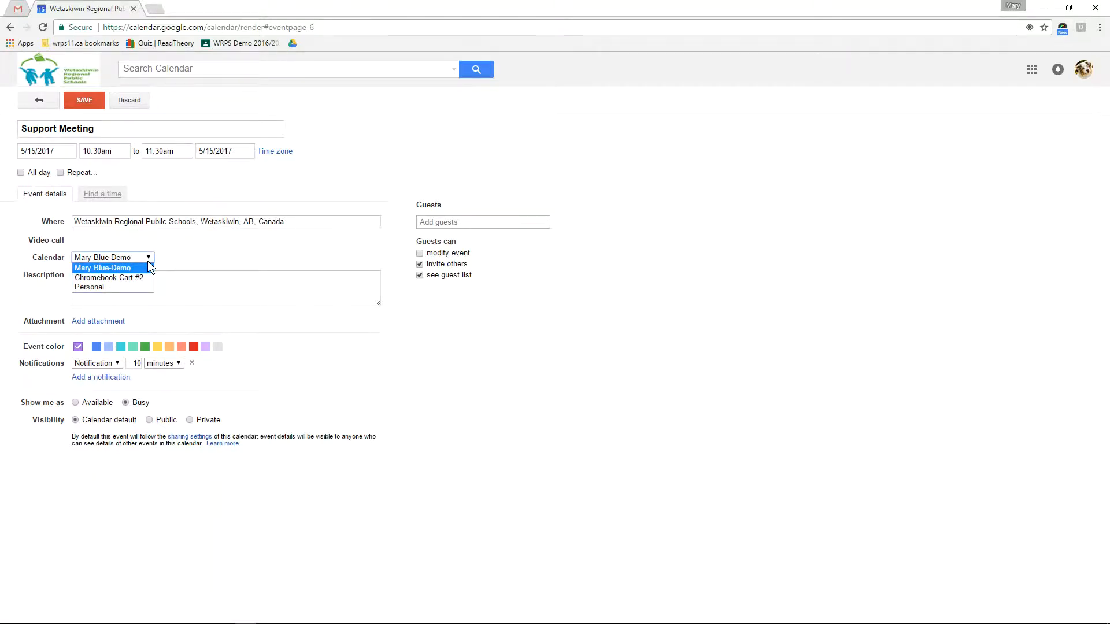
pyautogui.click(148, 268)
pyautogui.click(136, 285)
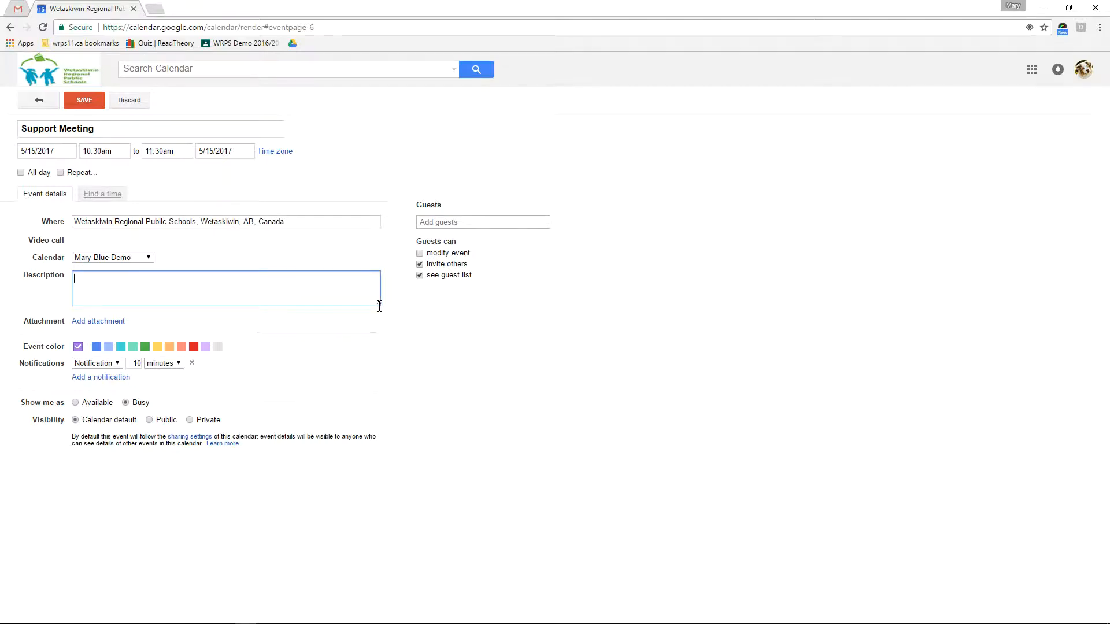
pyautogui.moveTo(379, 304)
pyautogui.mouseDown()
pyautogui.moveTo(378, 453)
pyautogui.moveTo(386, 495)
pyautogui.moveTo(391, 294)
pyautogui.moveTo(411, 513)
pyautogui.moveTo(385, 289)
pyautogui.mouseUp()
# Attach the Google Docs version of "First day what do you remember quiz D25" from My Drive to the event
pyautogui.click(91, 323)
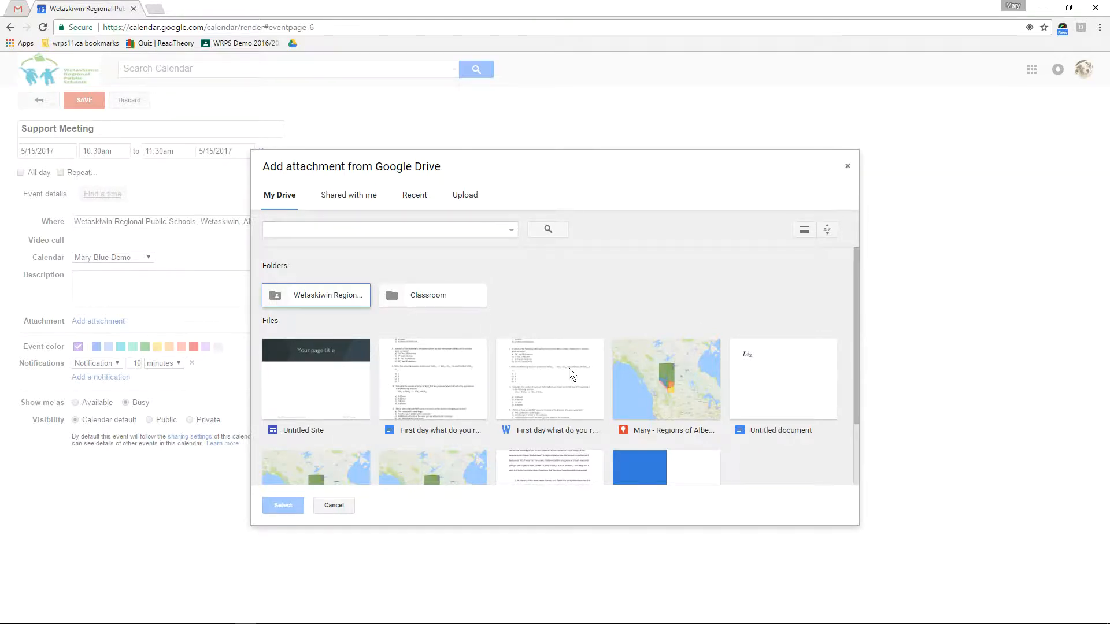
pyautogui.click(433, 376)
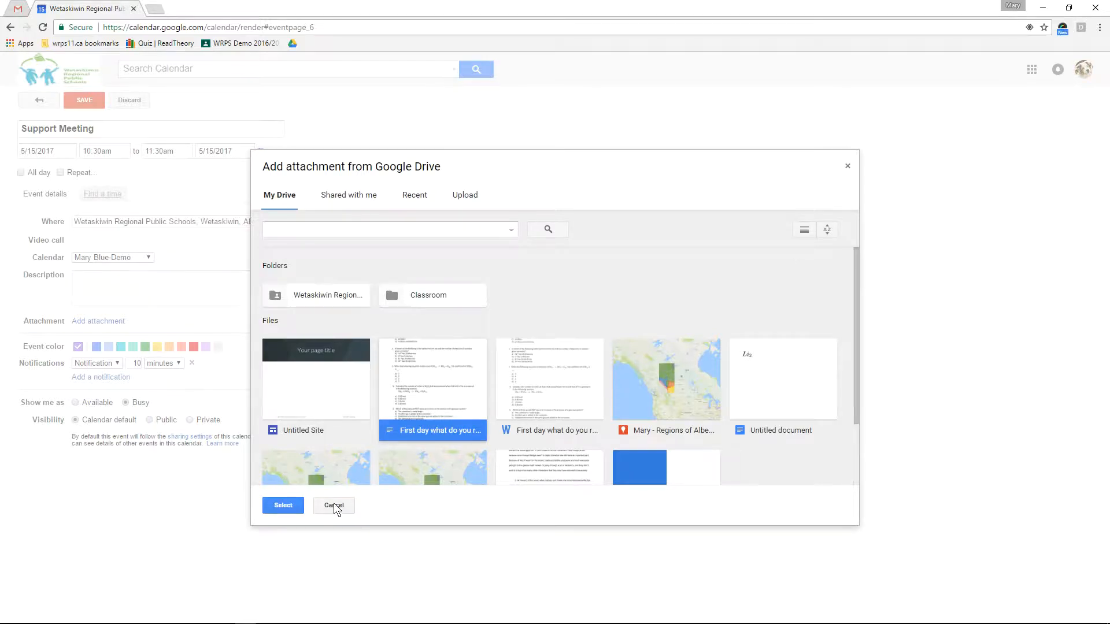
pyautogui.click(282, 505)
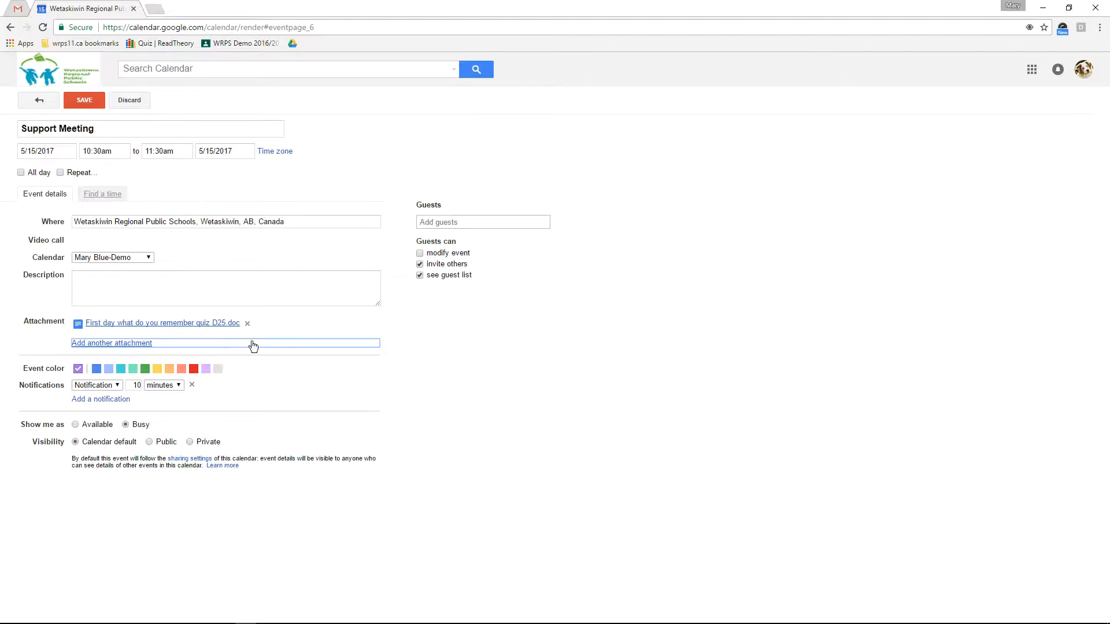
pyautogui.click(117, 384)
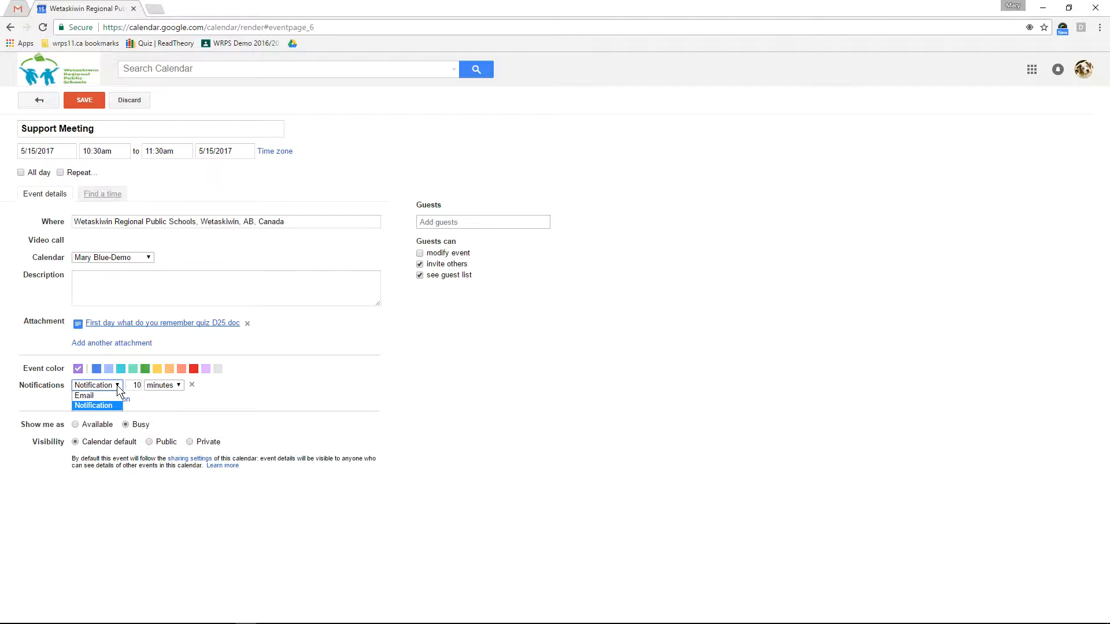
pyautogui.click(117, 385)
pyautogui.click(178, 386)
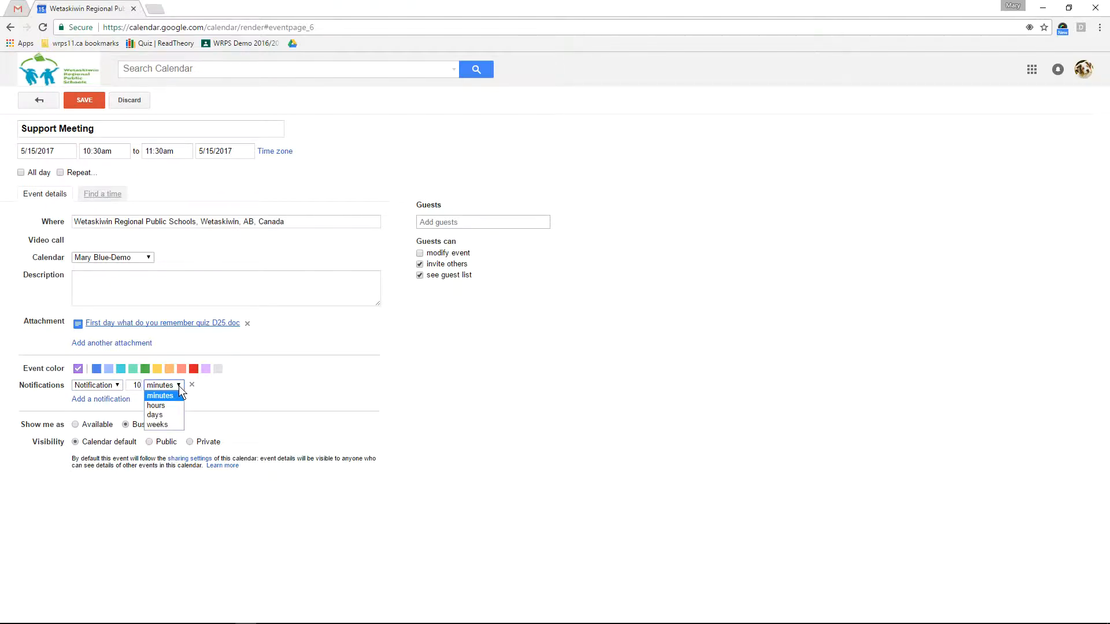
pyautogui.click(180, 387)
# Add a second notification to the event, set to 1 hour before it starts
pyautogui.click(94, 399)
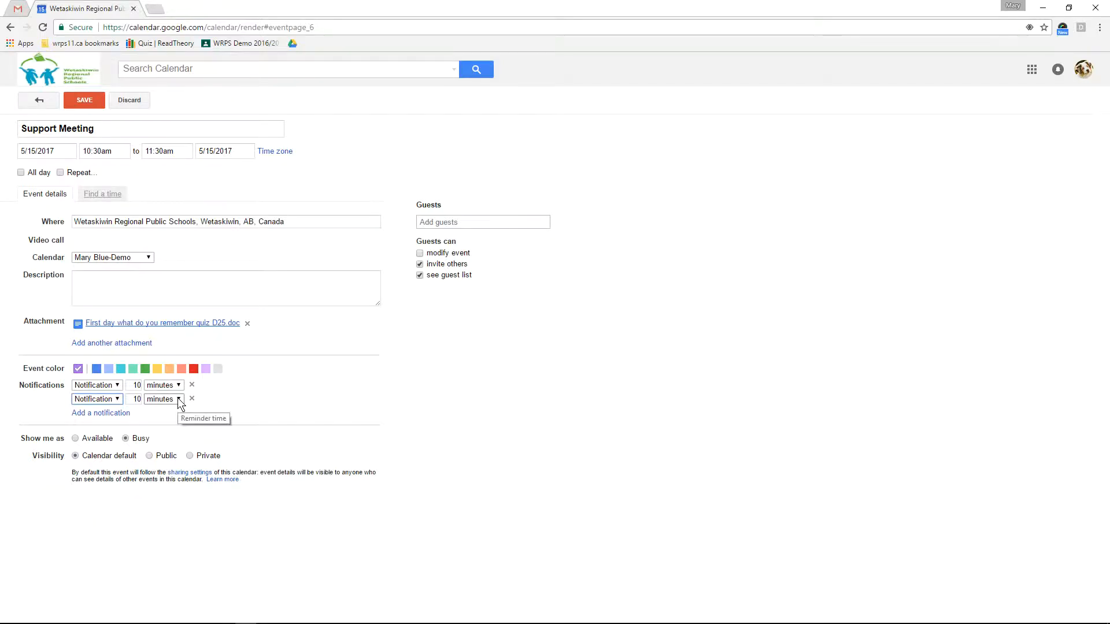
pyautogui.click(178, 398)
pyautogui.click(174, 419)
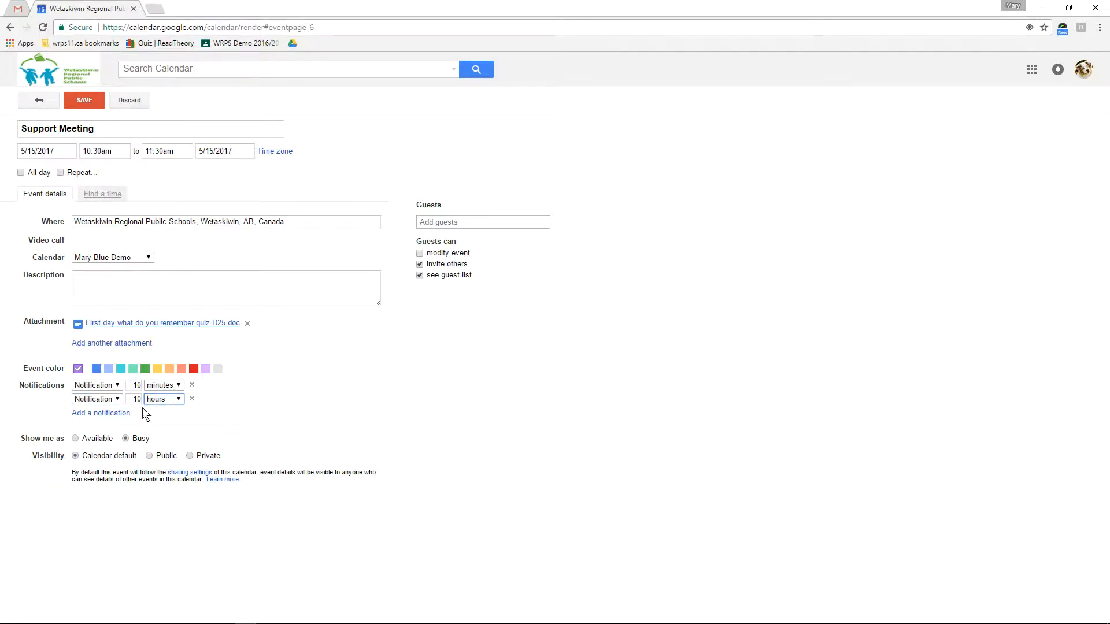
pyautogui.click(136, 398)
pyautogui.press('BackSpace')
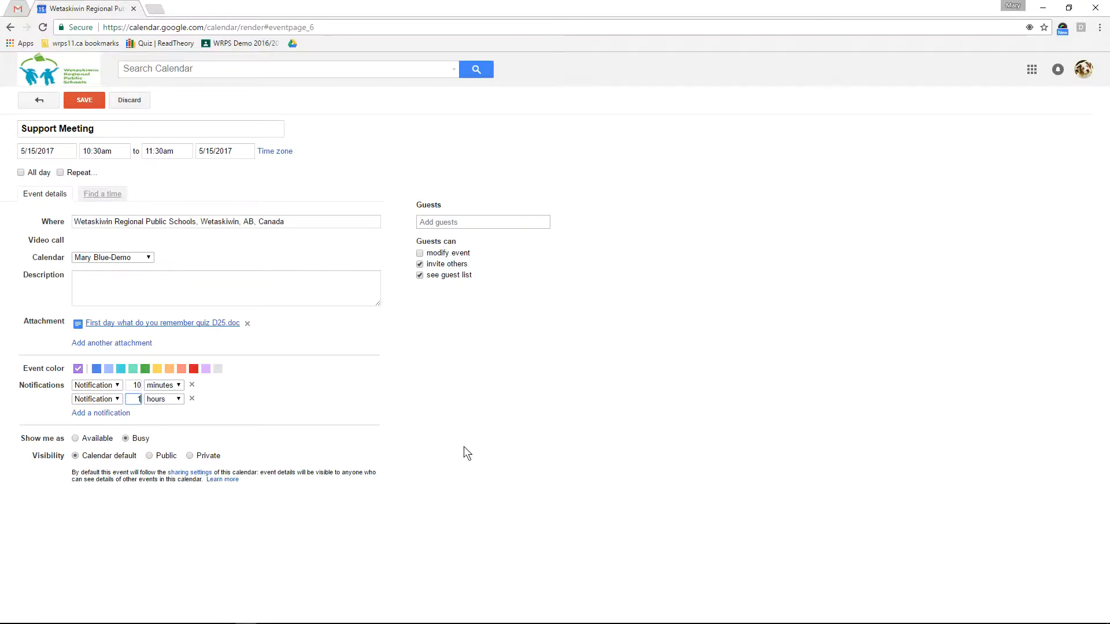
# Add two demo-account coworkers as guests of the event and allow guests to modify it
pyautogui.click(494, 223)
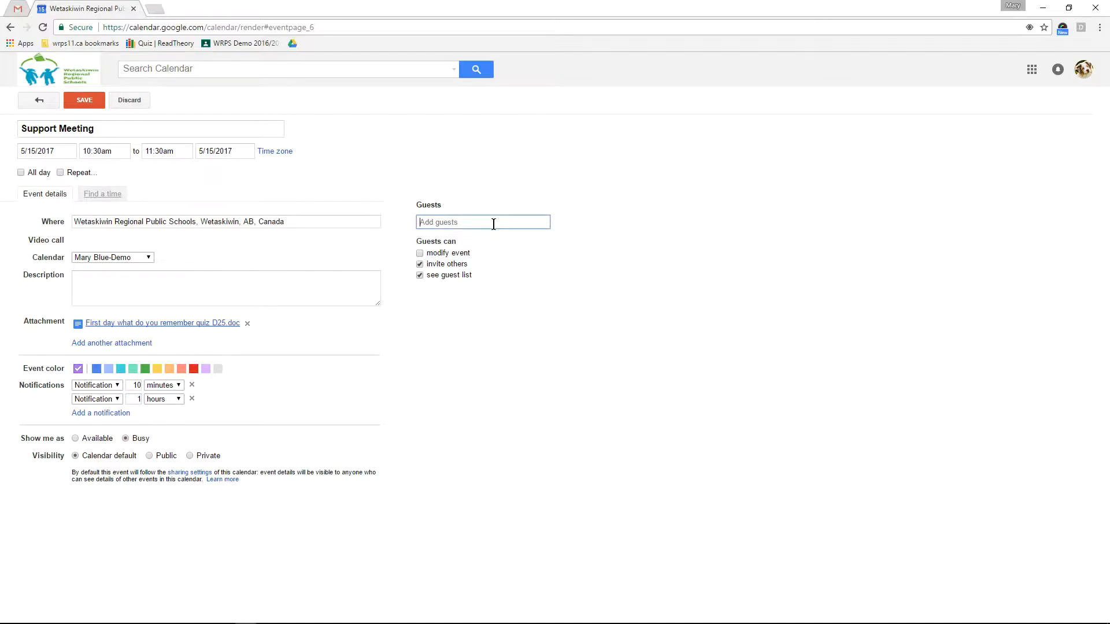
pyautogui.write('dan')
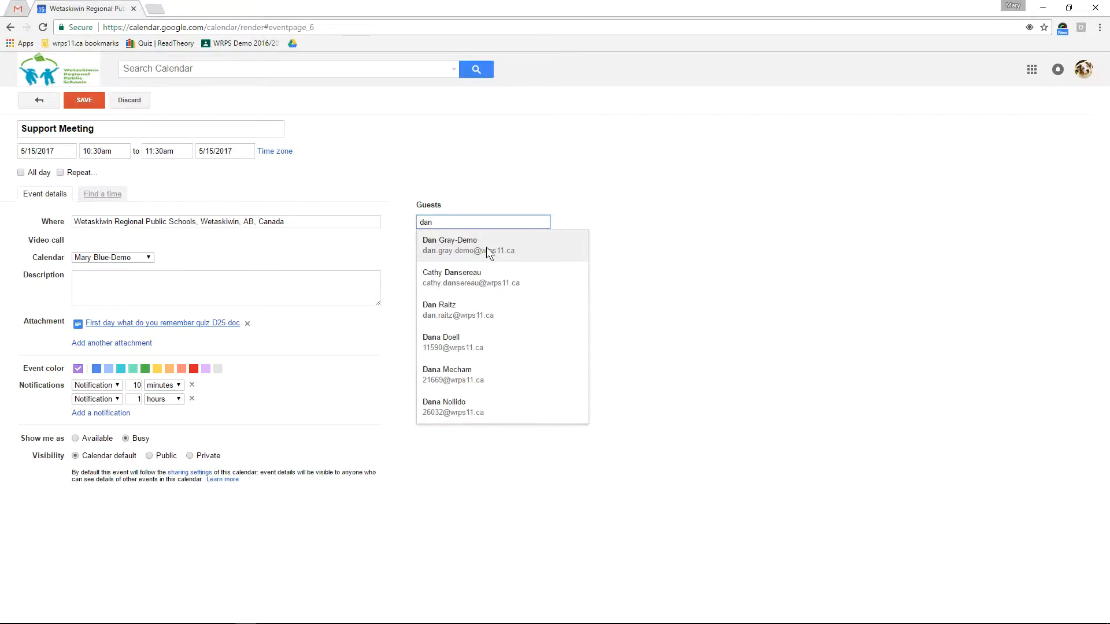
pyautogui.click(487, 247)
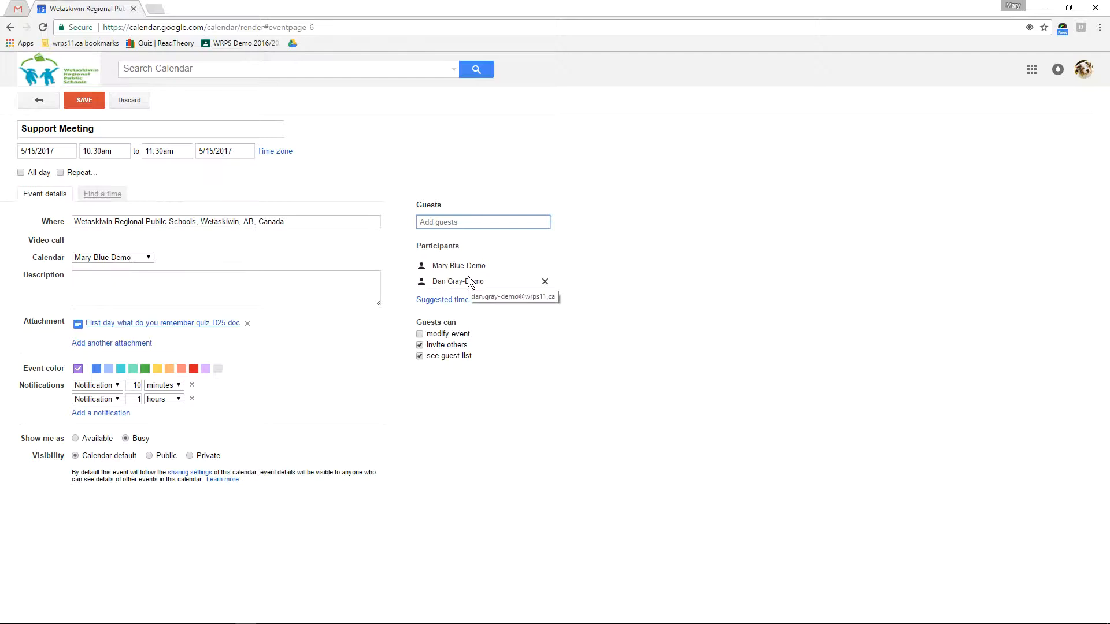
pyautogui.write('sue')
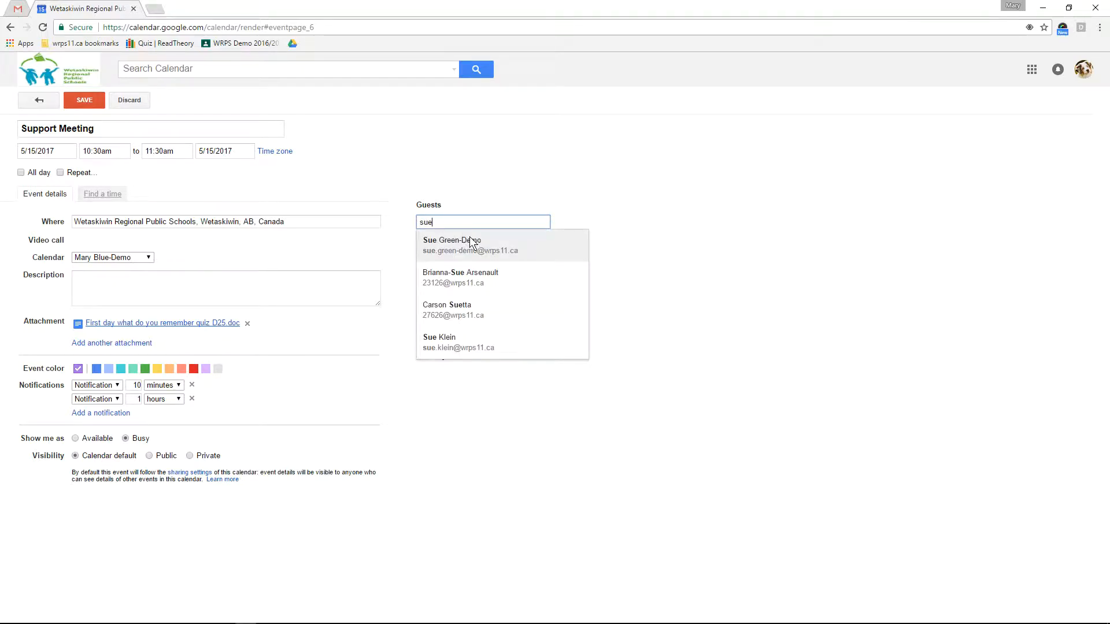
pyautogui.click(471, 242)
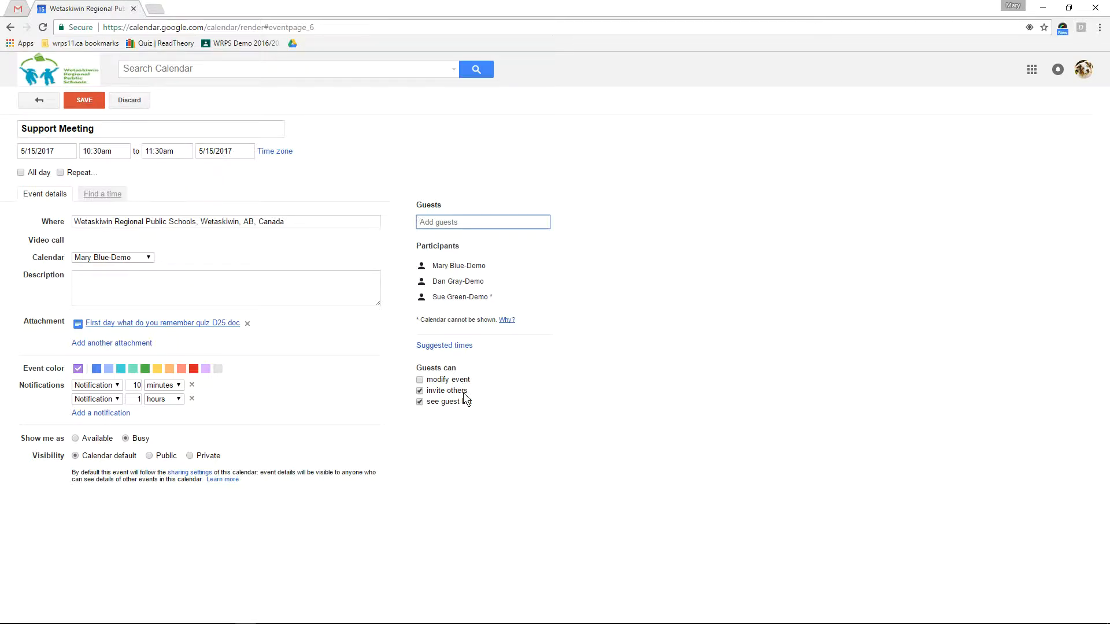
pyautogui.click(435, 383)
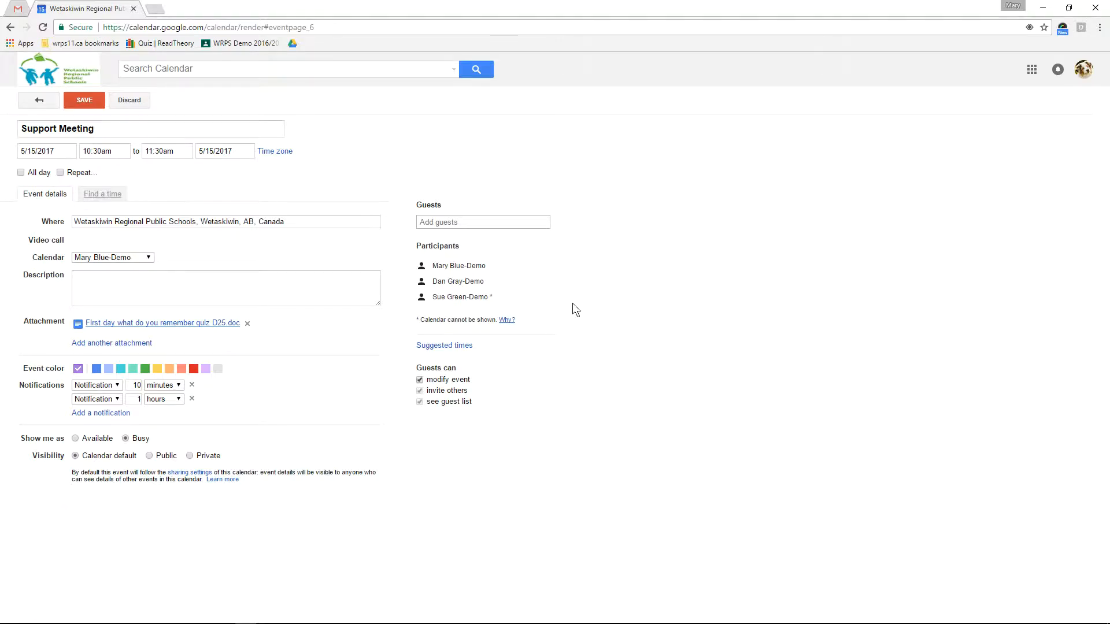
# Stop guests from modifying the event and remove the guest whose calendar cannot be shown
pyautogui.click(419, 380)
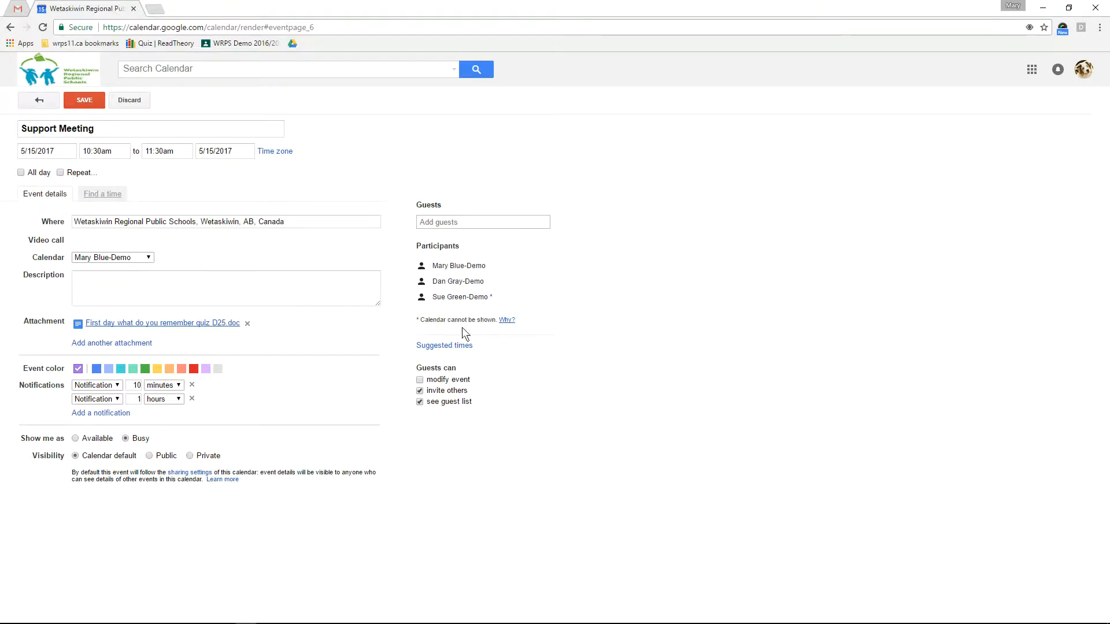
pyautogui.moveTo(461, 300)
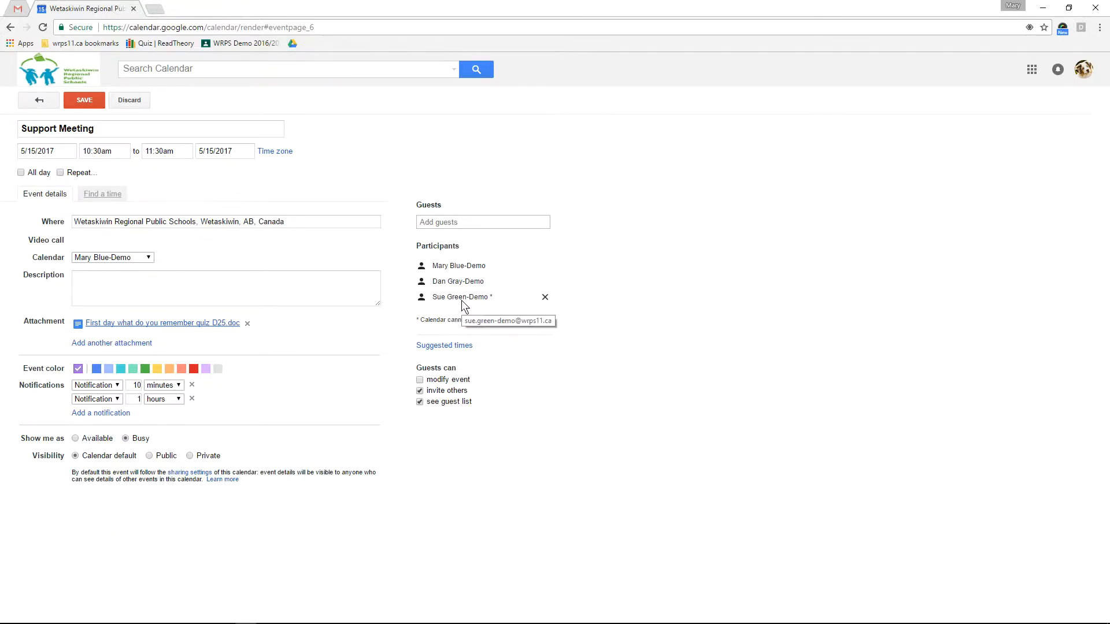
pyautogui.click(545, 299)
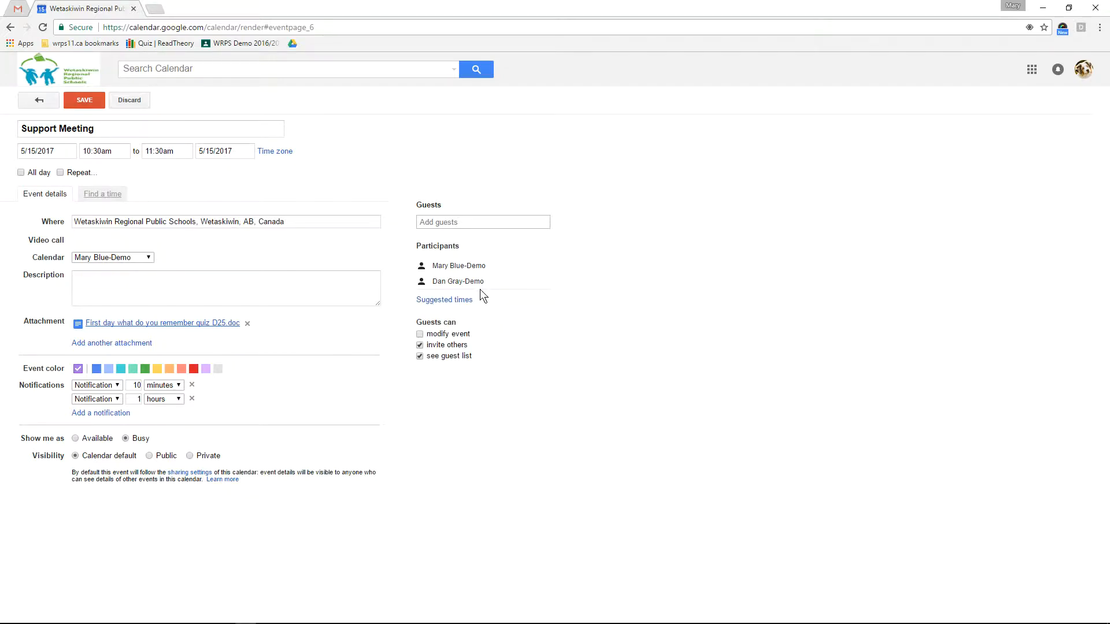
# Examine the participants' availability for Monday, May 15, 2017, in the event's Find a time day view
pyautogui.moveTo(487, 280)
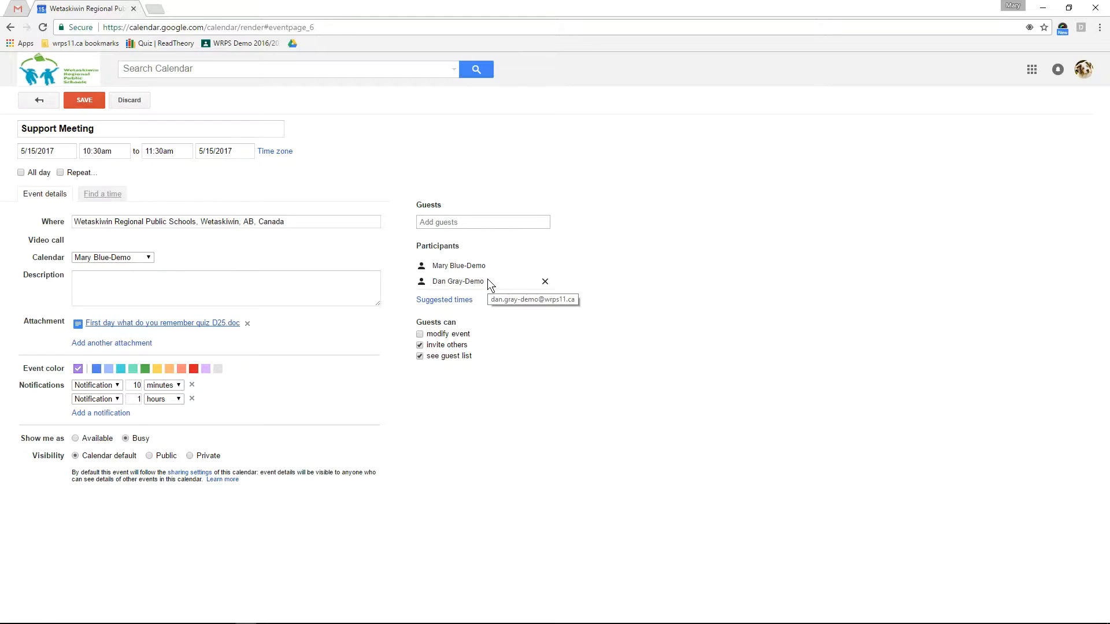
pyautogui.click(104, 197)
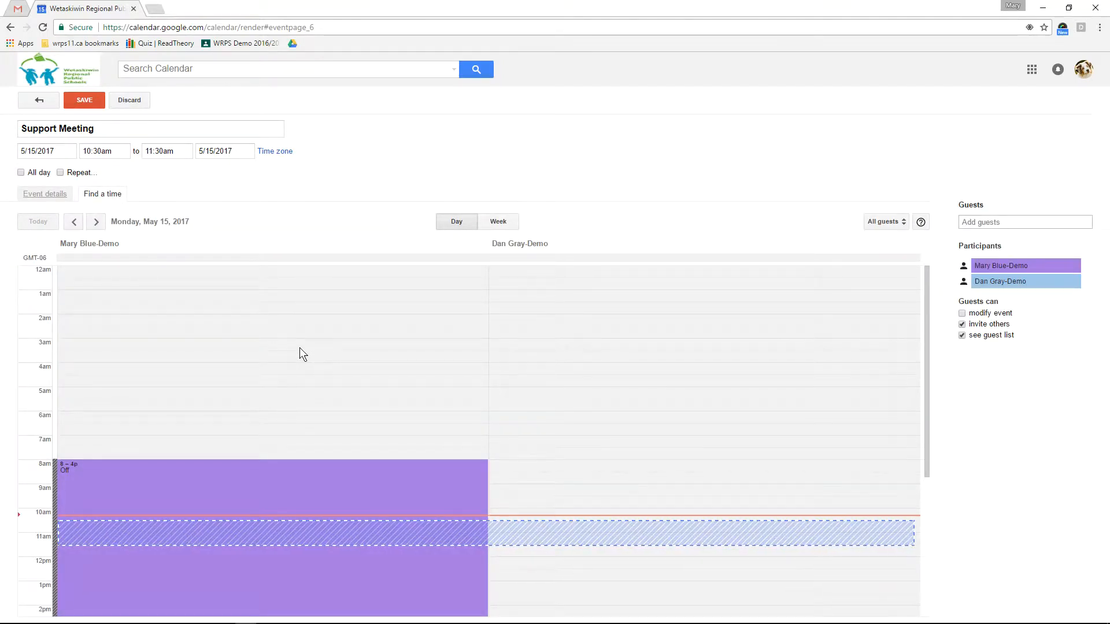
pyautogui.scroll(-2, 300, 348)
pyautogui.moveTo(299, 348)
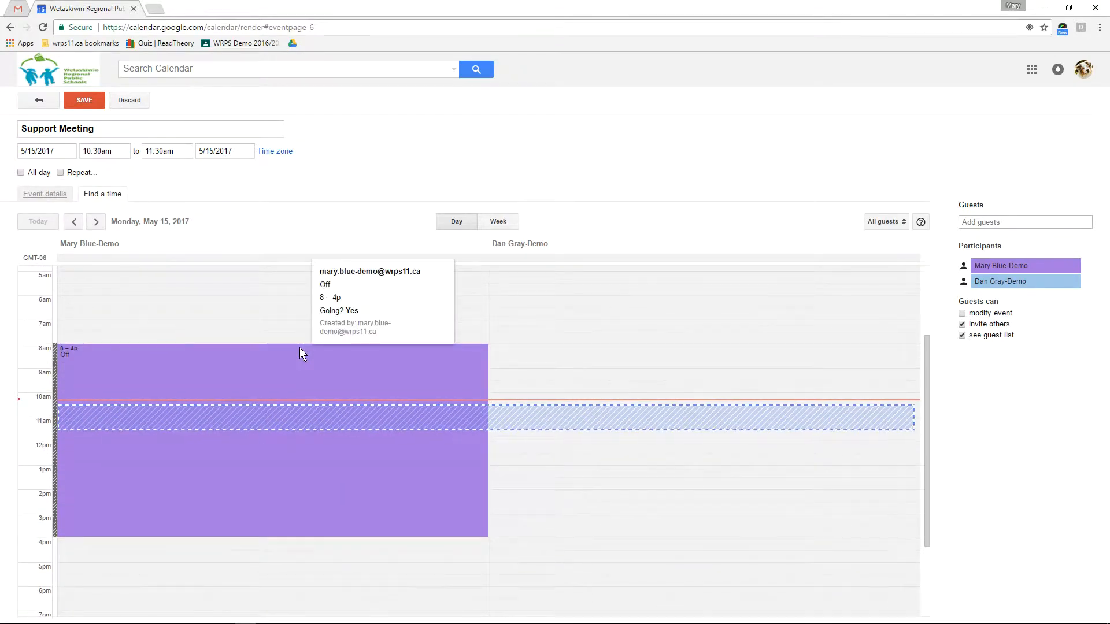
pyautogui.scroll(-2, 299, 348)
pyautogui.scroll(4, 513, 421)
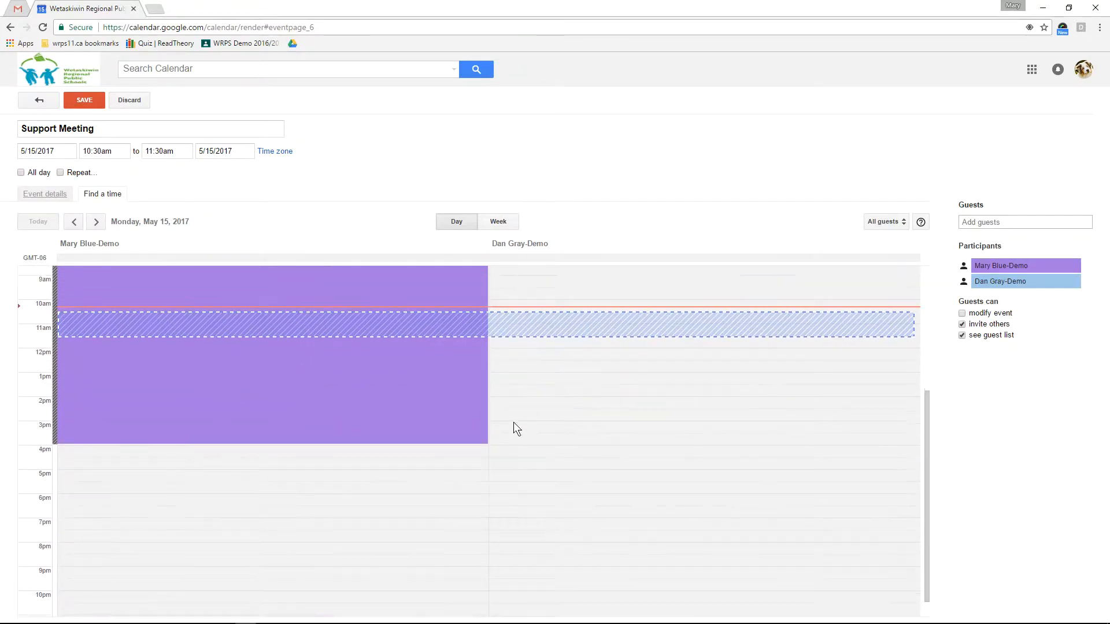
pyautogui.scroll(-3, 512, 422)
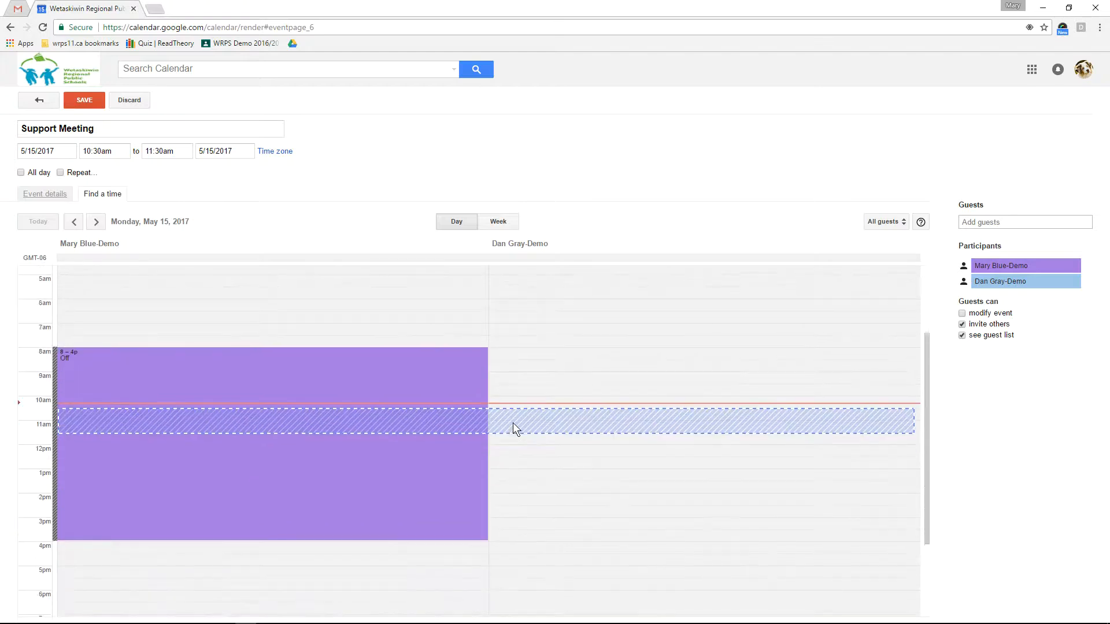
pyautogui.moveTo(475, 368)
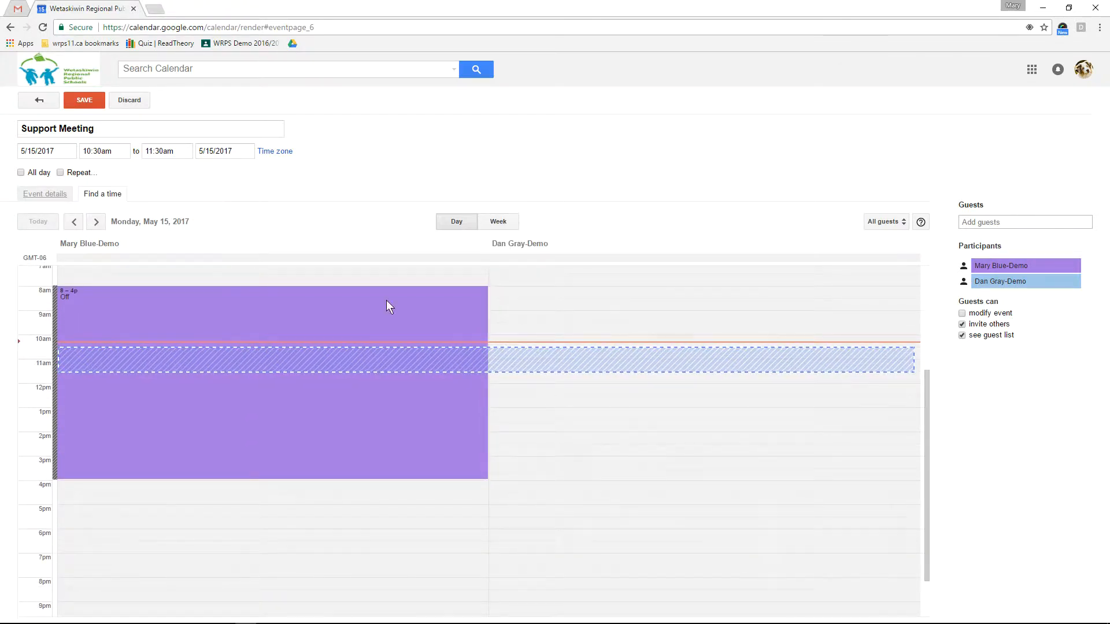
# Move the meeting to the free slot on Thursday, 5/18/2017, 8:00am to 9:00am, using the weekly availability view
pyautogui.click(499, 223)
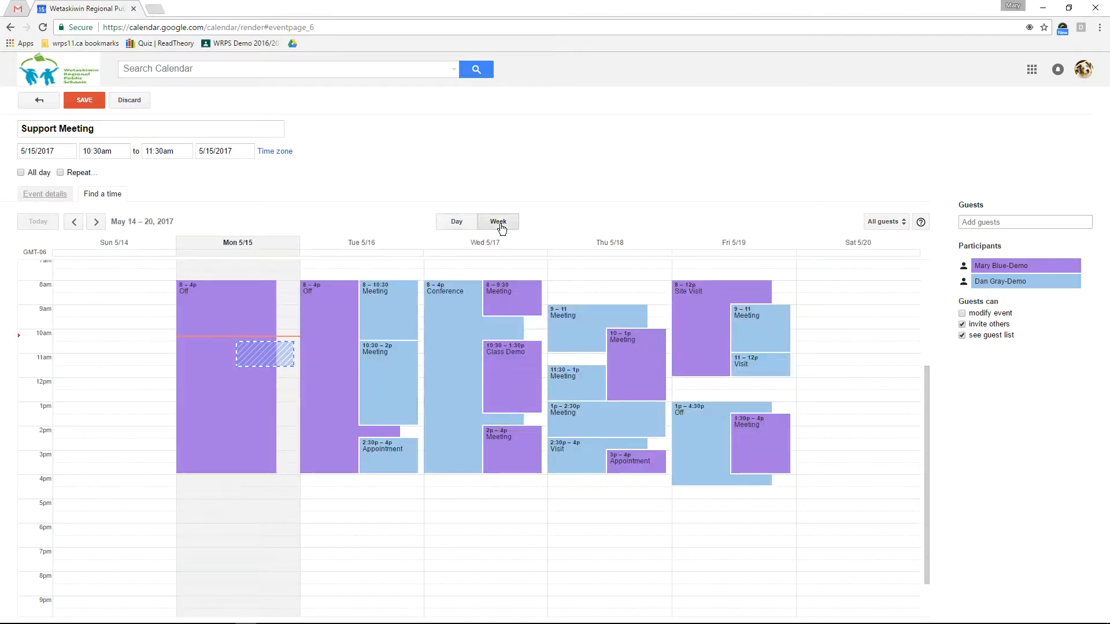
pyautogui.moveTo(217, 448)
pyautogui.click(598, 290)
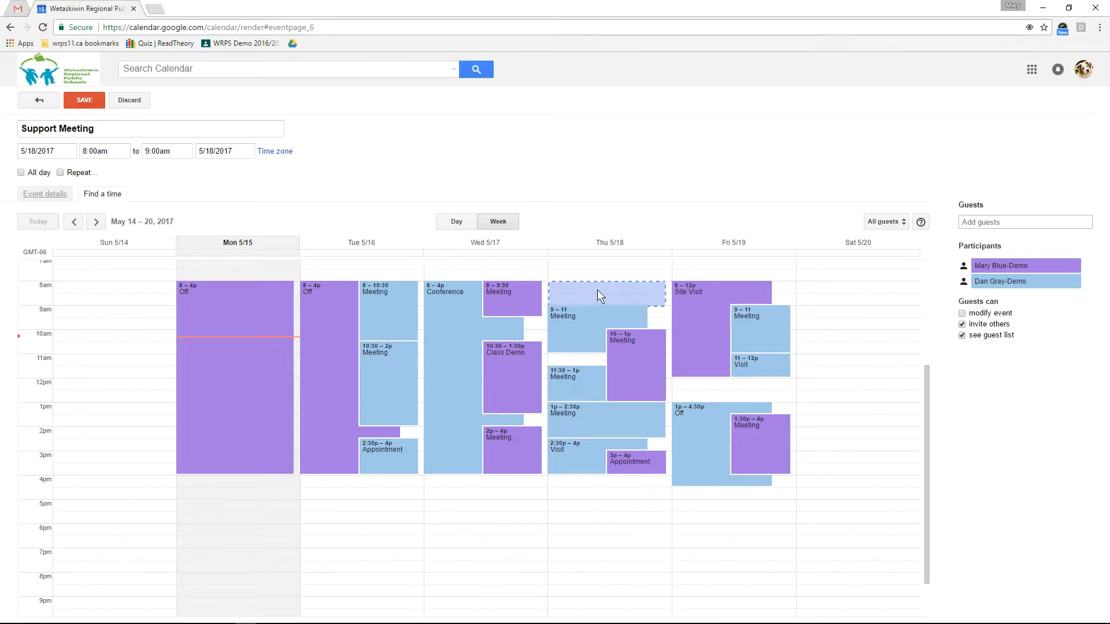
# Save the Support Meeting event with its attachment shared as "Can view" for guests, and send the invitations
pyautogui.click(87, 100)
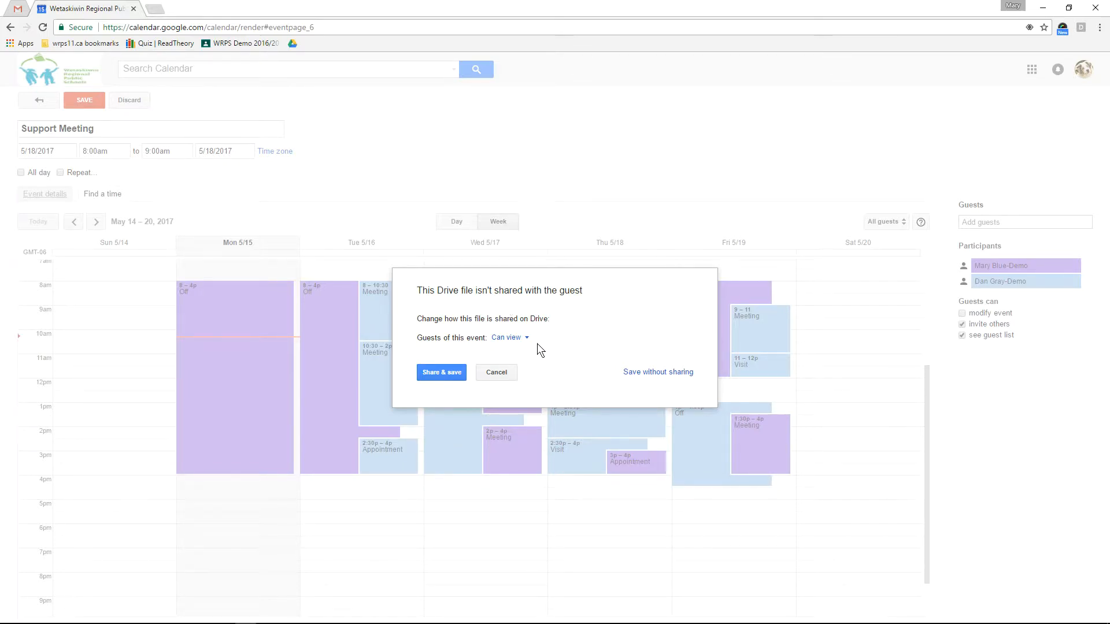
pyautogui.click(516, 344)
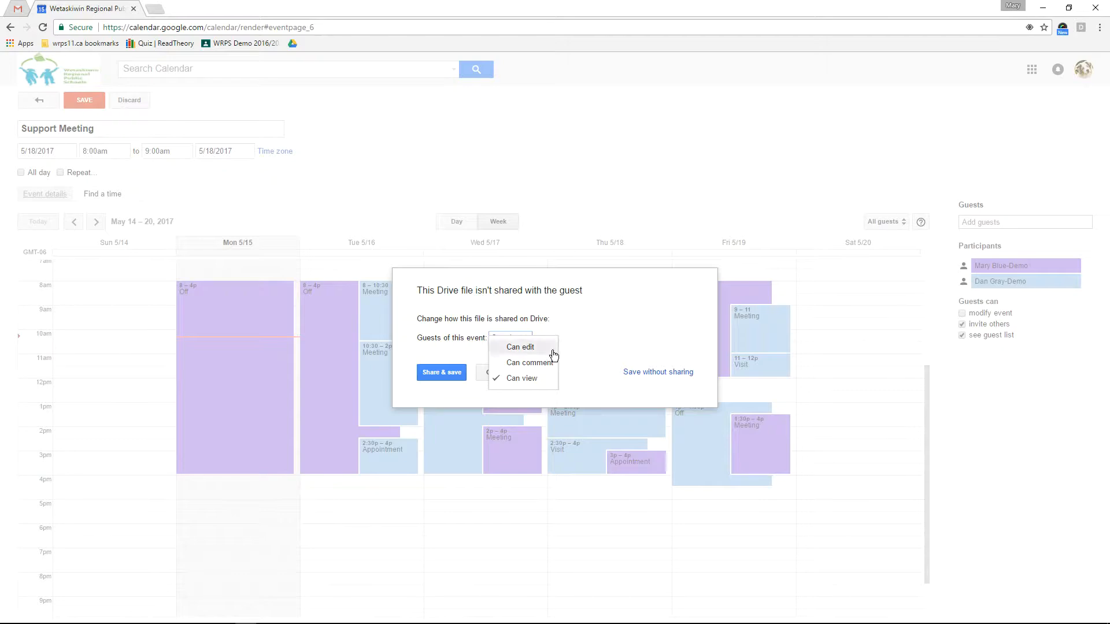
pyautogui.click(588, 343)
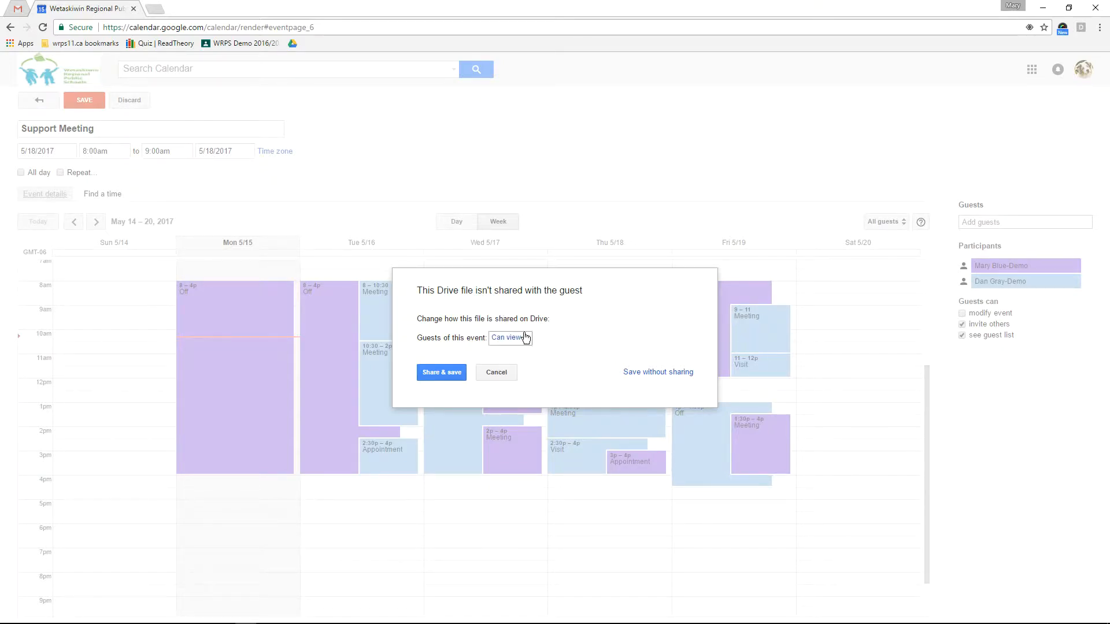
pyautogui.click(431, 372)
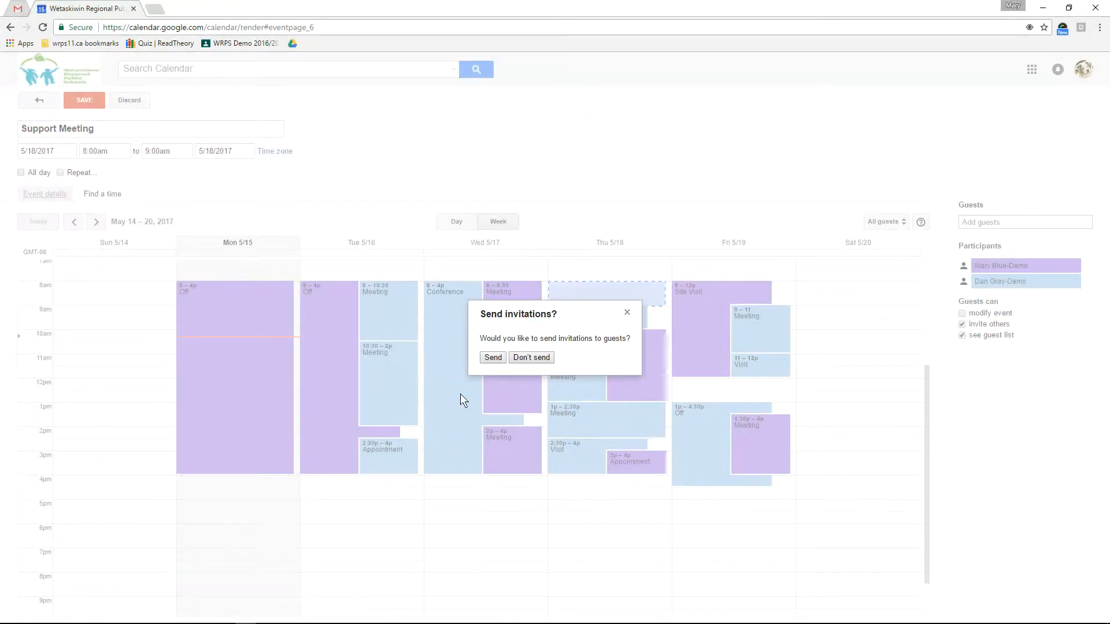
pyautogui.click(489, 358)
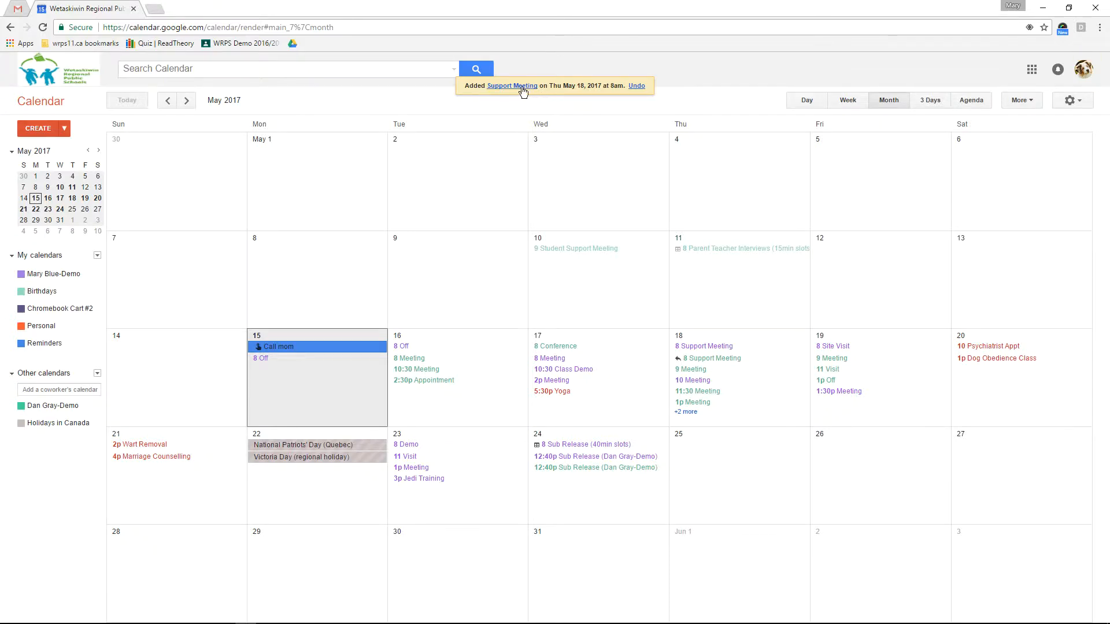
# Switch to Gmail and accept the emailed invitation to the Budget Meeting on Thursday, May 18, 2017, 1:30pm to 2:30pm
pyautogui.click(12, 3)
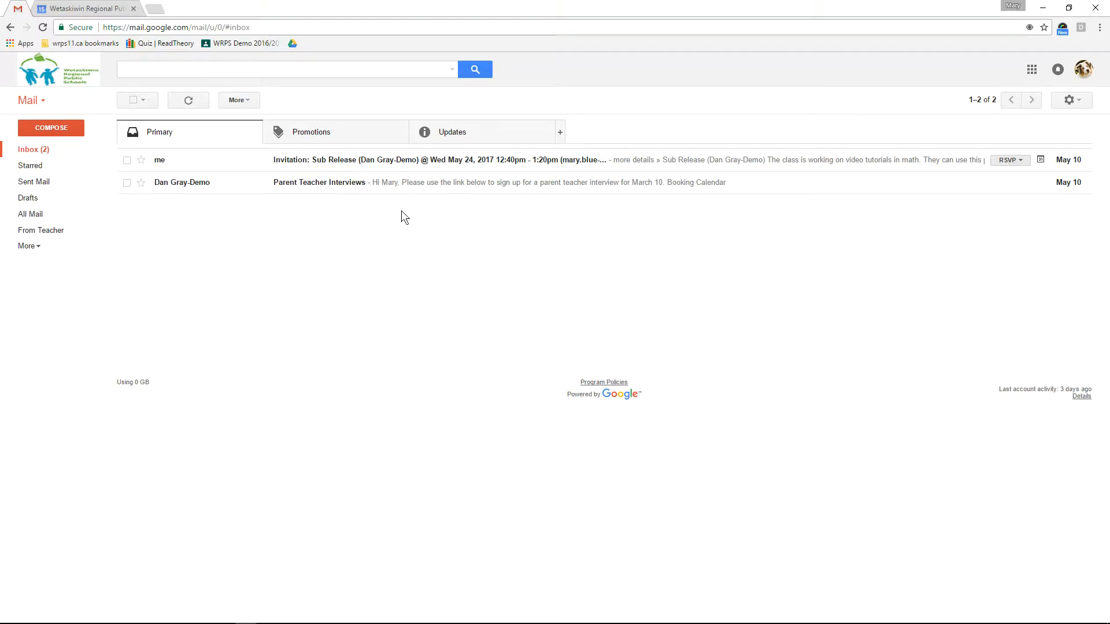
pyautogui.click(113, 14)
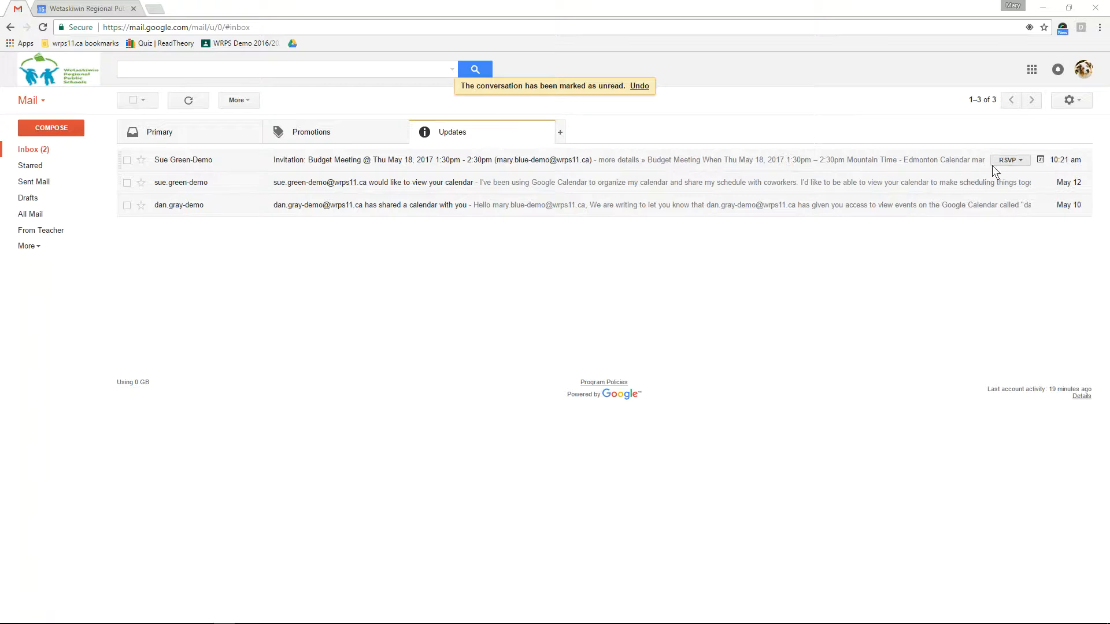
pyautogui.click(1010, 163)
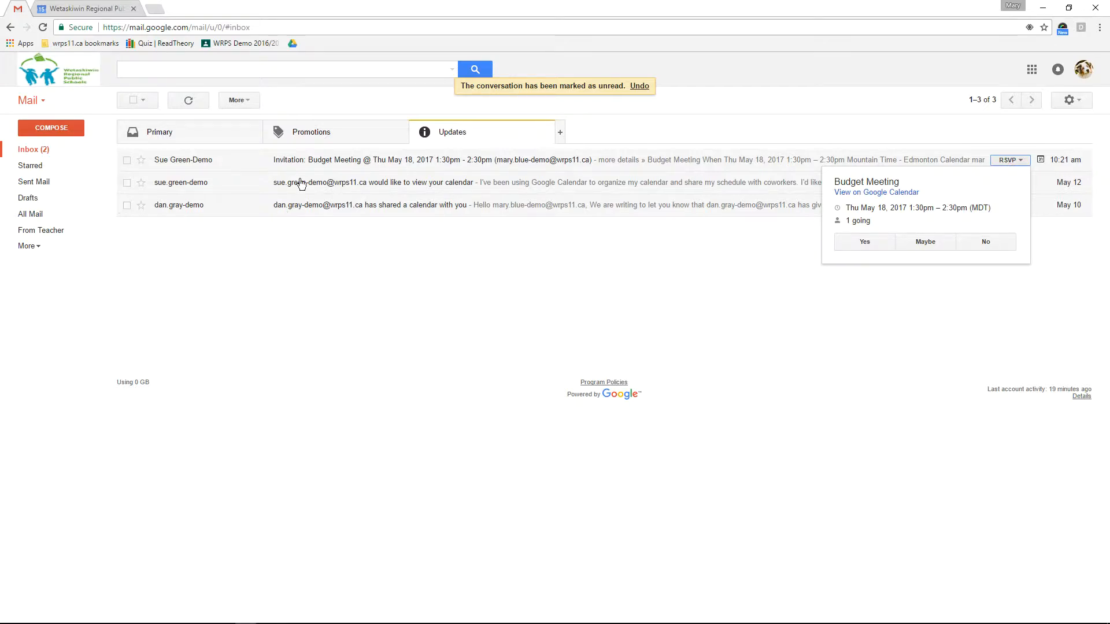
pyautogui.click(342, 160)
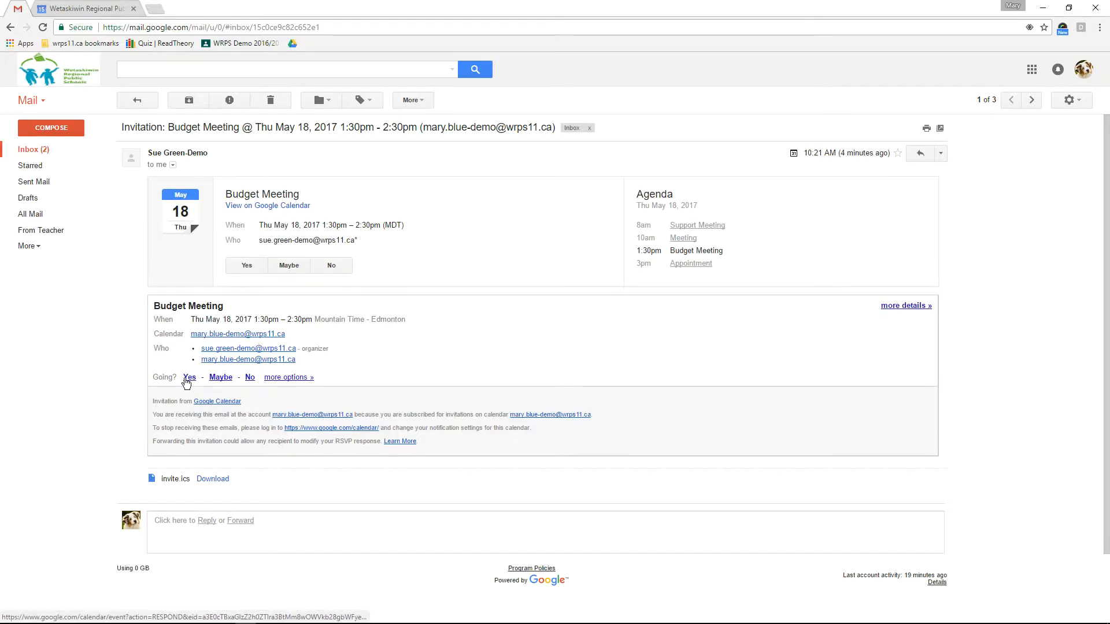
pyautogui.click(188, 379)
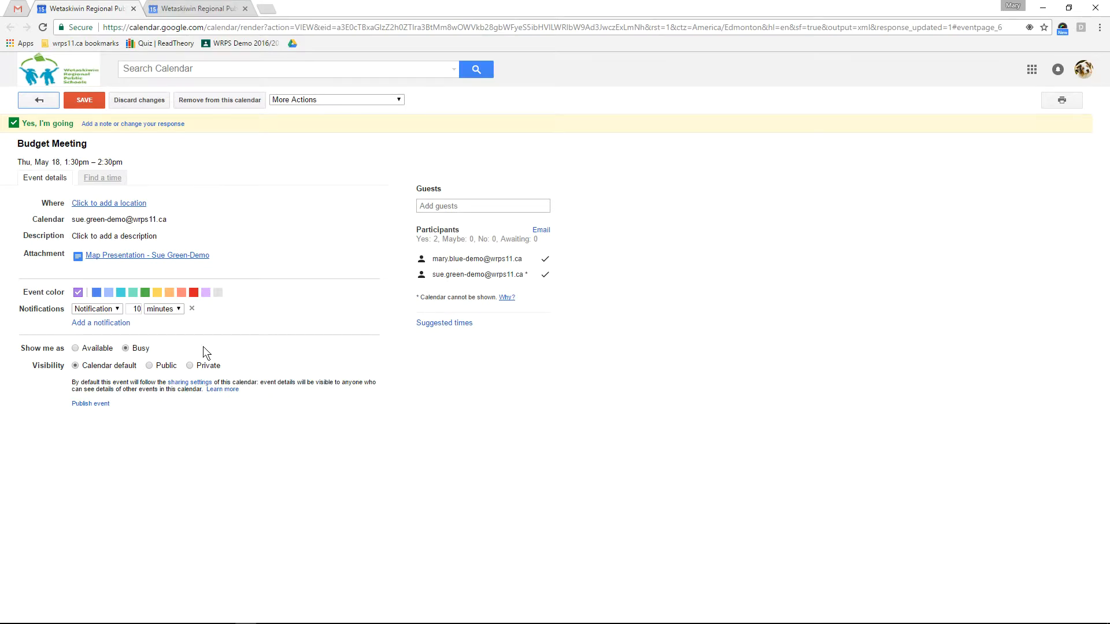
# View the Map Presentation document attached to the Budget Meeting and save the event
pyautogui.click(121, 256)
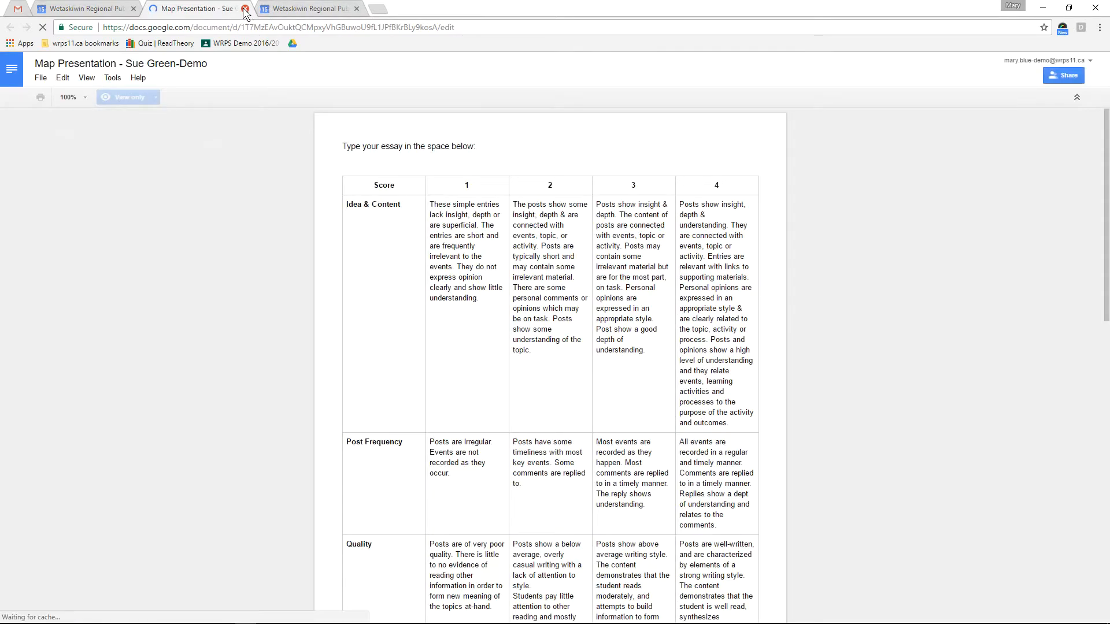
pyautogui.click(245, 9)
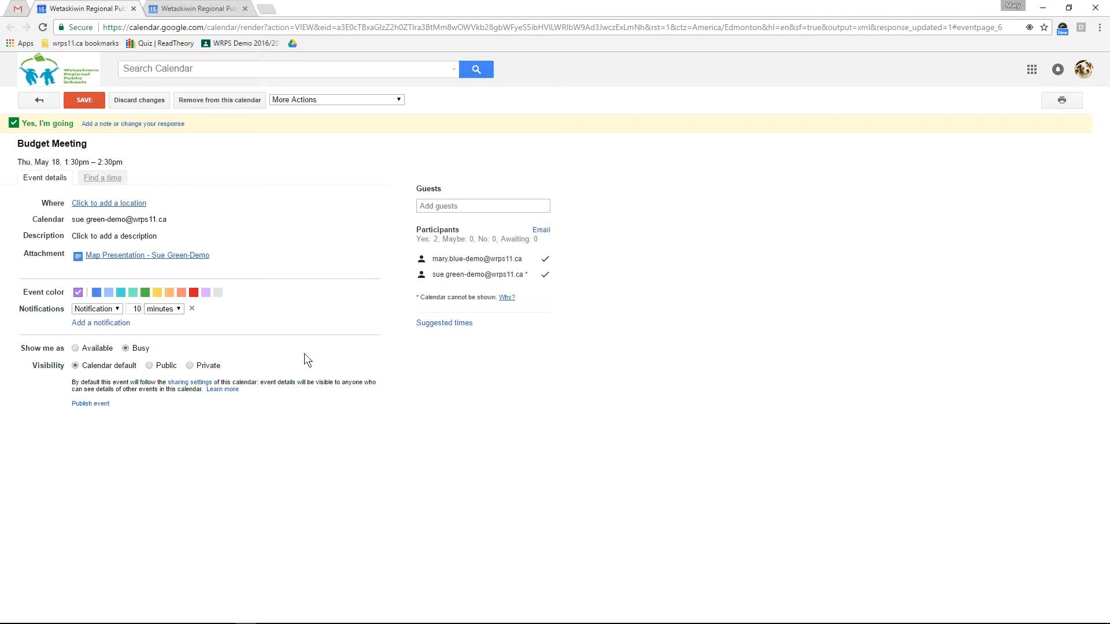
pyautogui.click(87, 100)
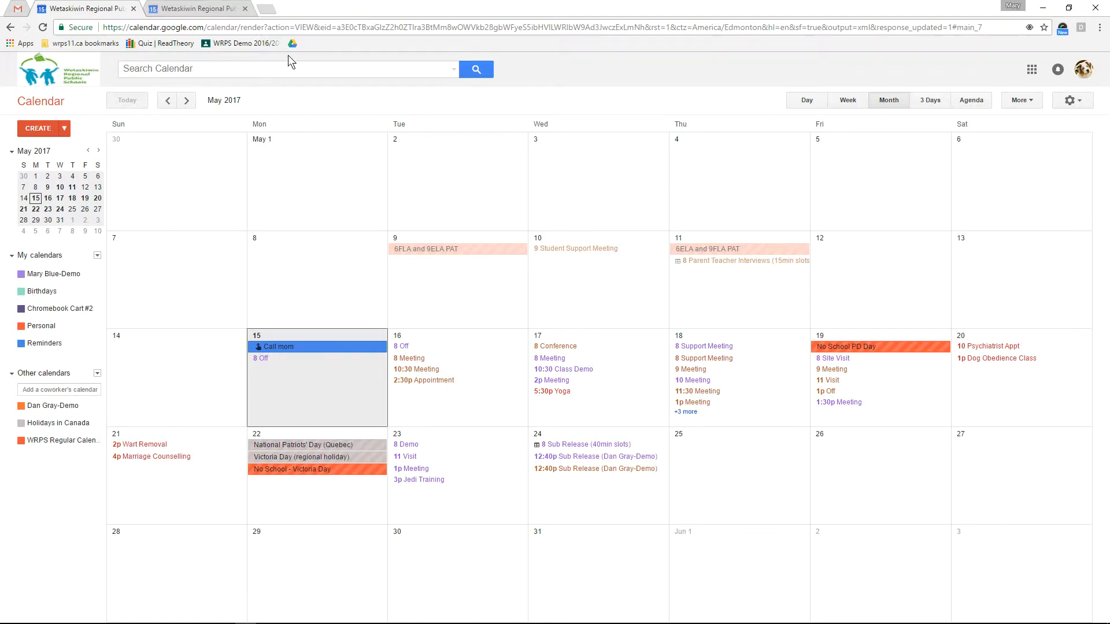
# Open the acceptance email for the May 18 10am–1pm Meeting in Gmail, view its updated calendar information and save the event
pyautogui.click(223, 623)
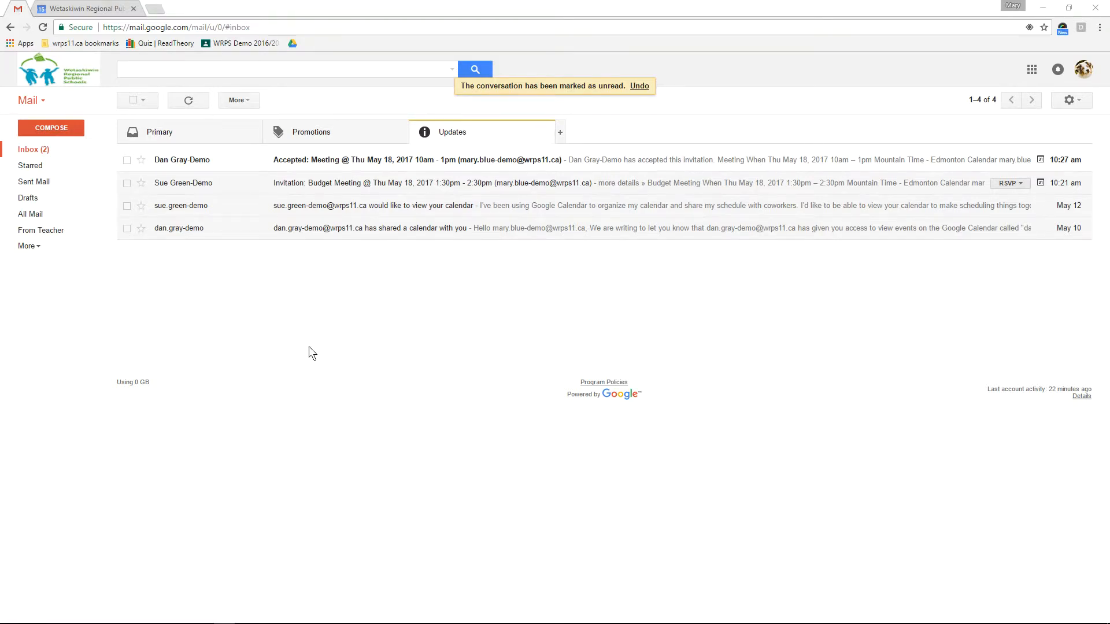
pyautogui.click(384, 166)
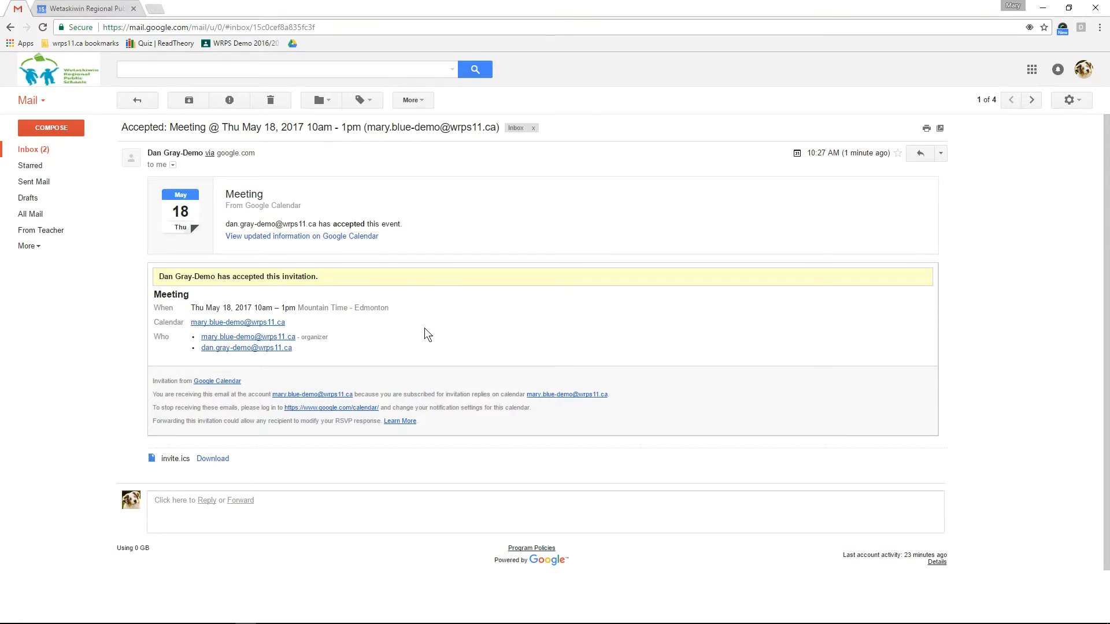
pyautogui.click(267, 237)
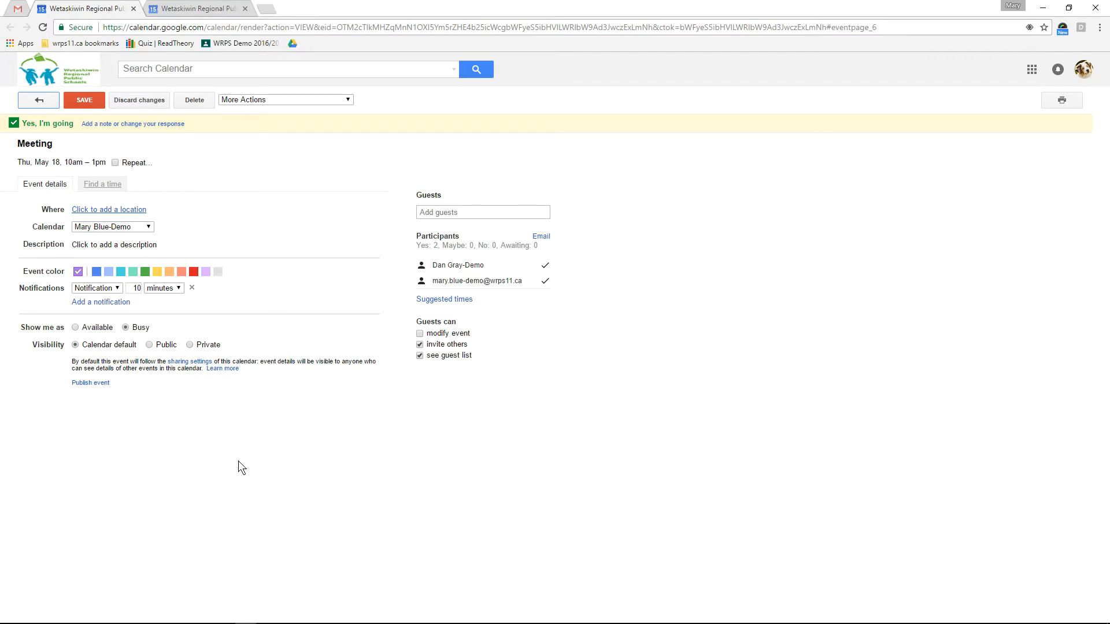
pyautogui.click(85, 101)
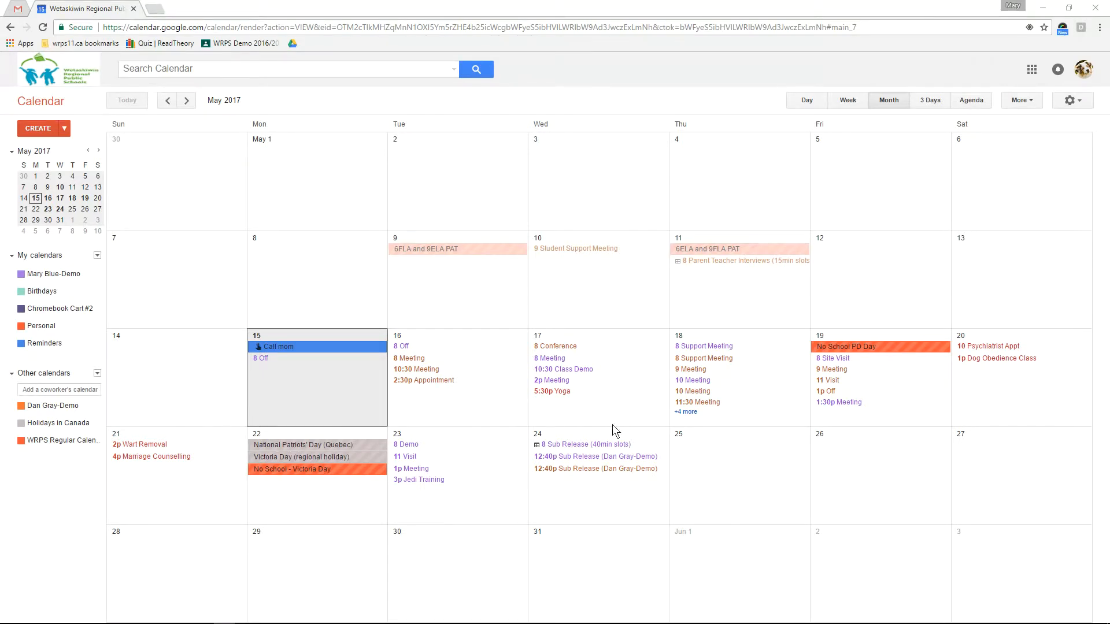
# Check the calendar choices for a new event on May 26 and the details of the May 20 Dog Obedience Class
pyautogui.click(824, 448)
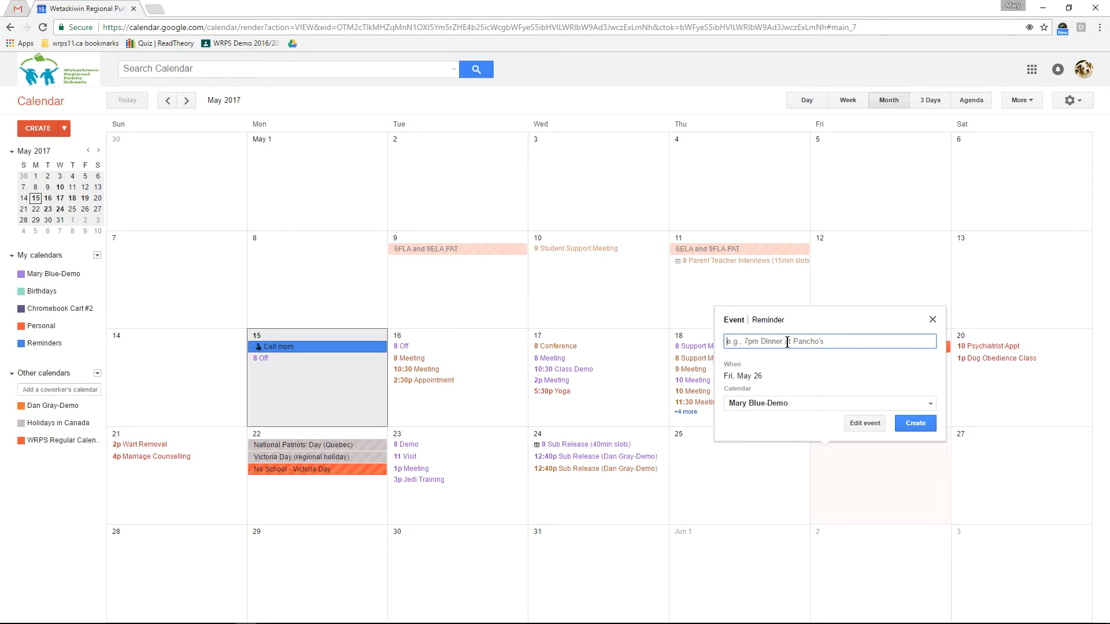
pyautogui.click(790, 403)
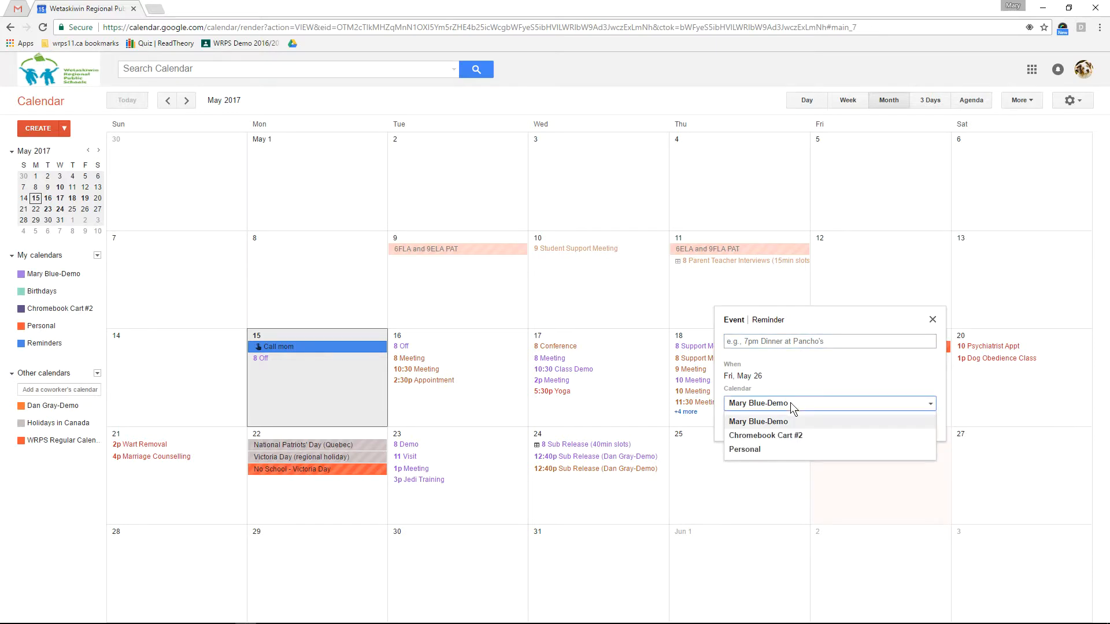
pyautogui.click(789, 402)
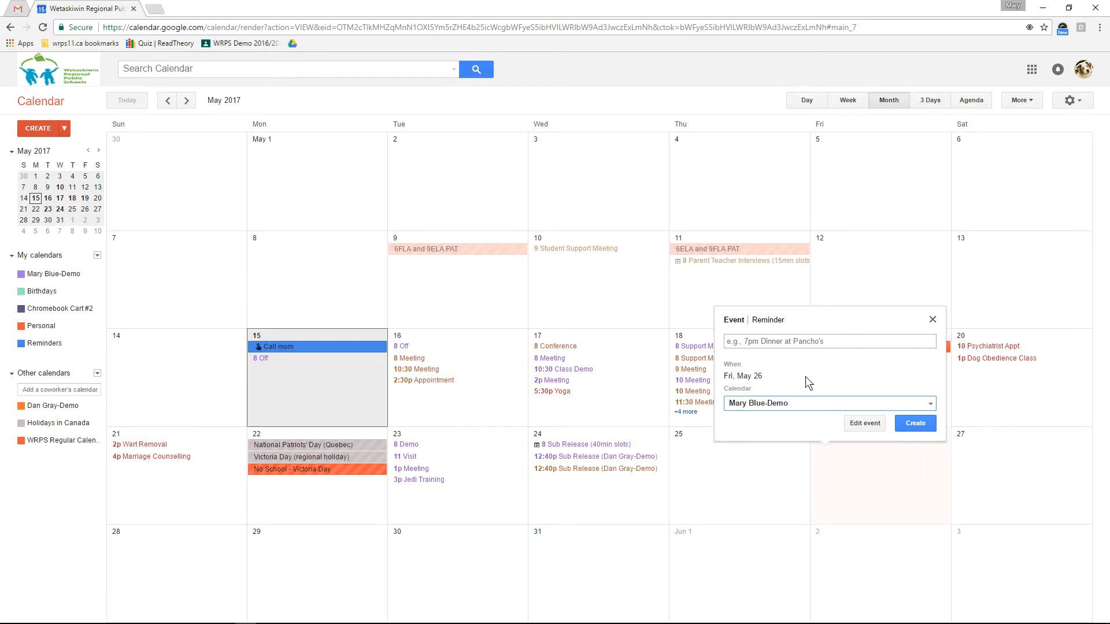
pyautogui.click(932, 319)
pyautogui.click(985, 359)
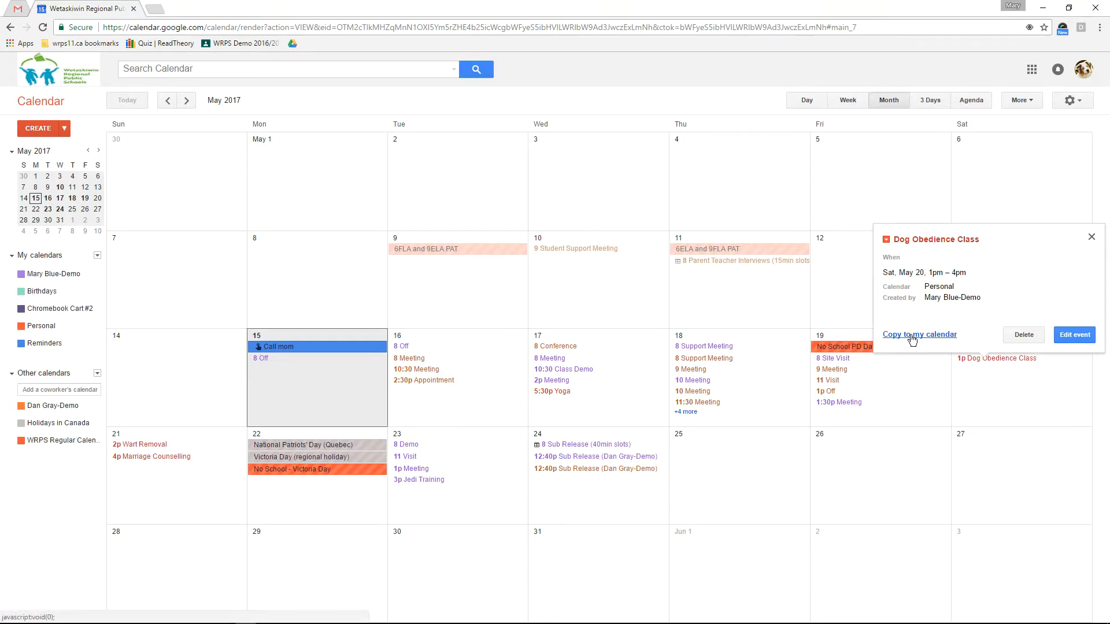
pyautogui.click(1091, 242)
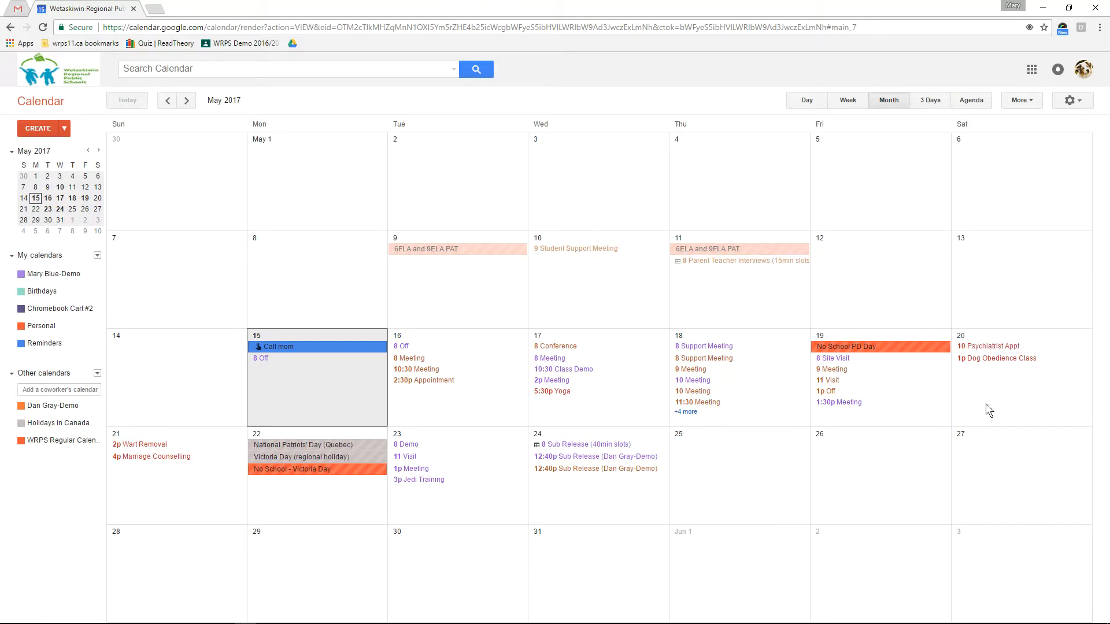
# View the full details form for a new event on Friday, May 26, and leave it without saving
pyautogui.click(874, 490)
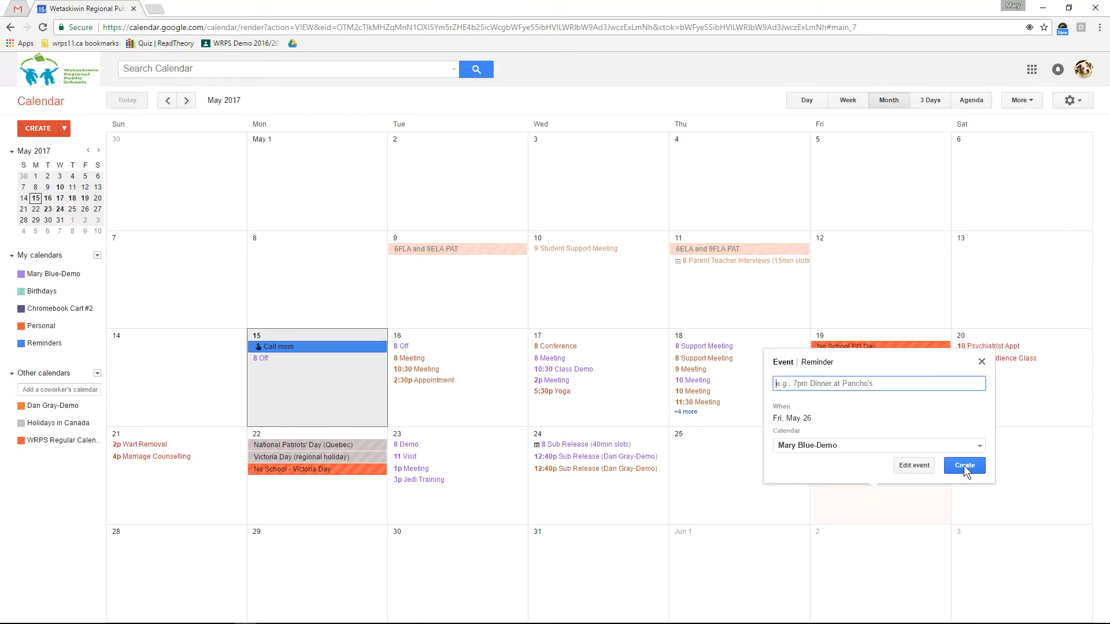
pyautogui.click(923, 468)
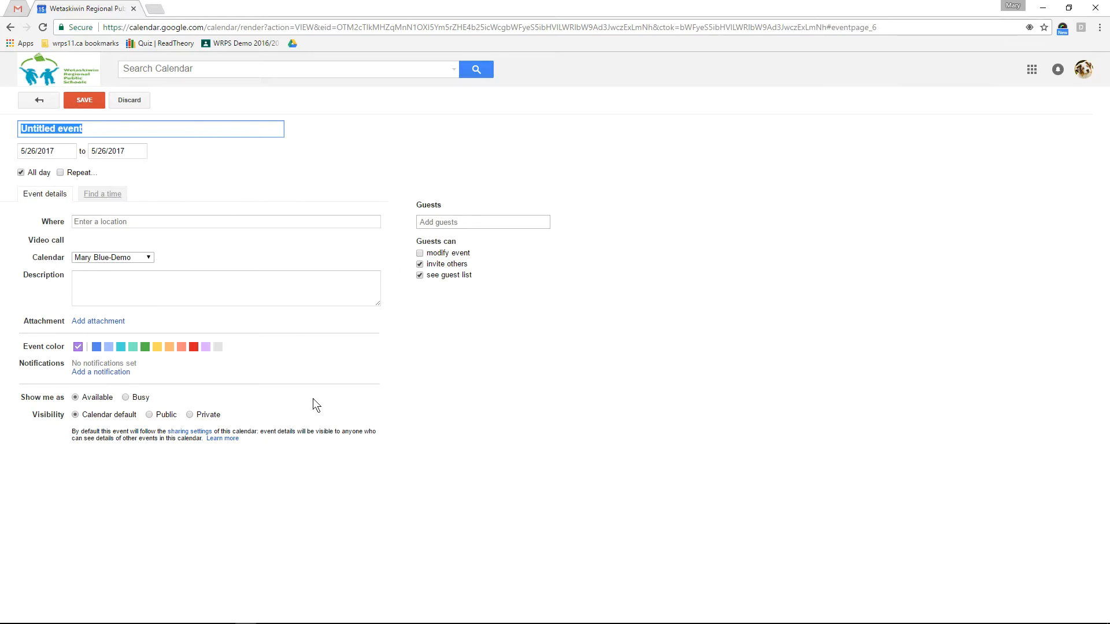
pyautogui.click(40, 103)
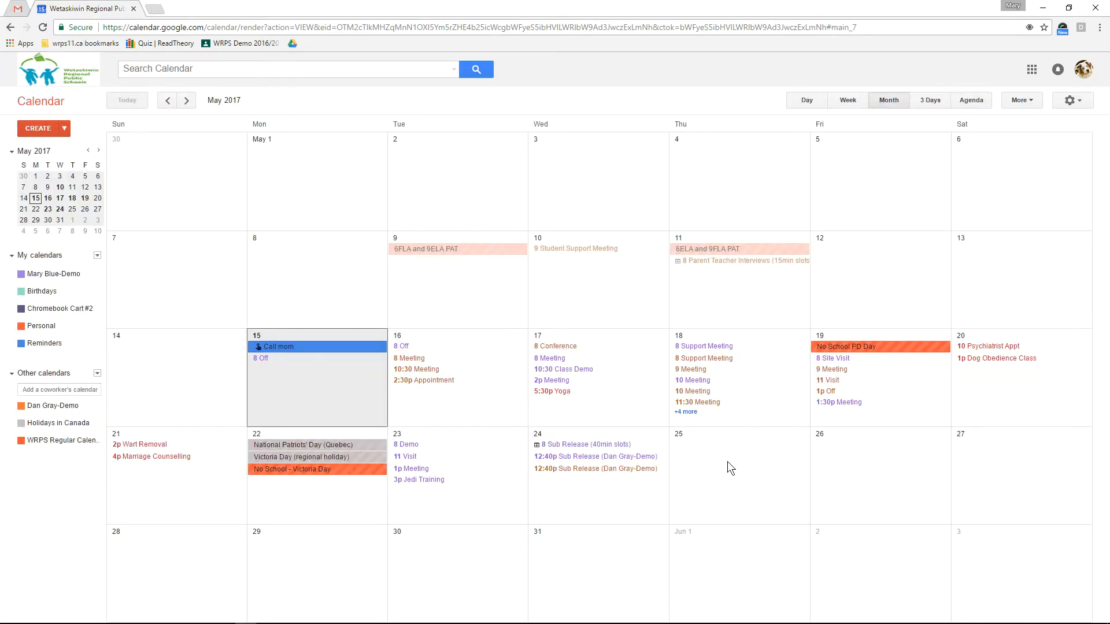
# Look at the calendar in Week and Day view, then return to the week of May 14–20, 2017
pyautogui.click(846, 101)
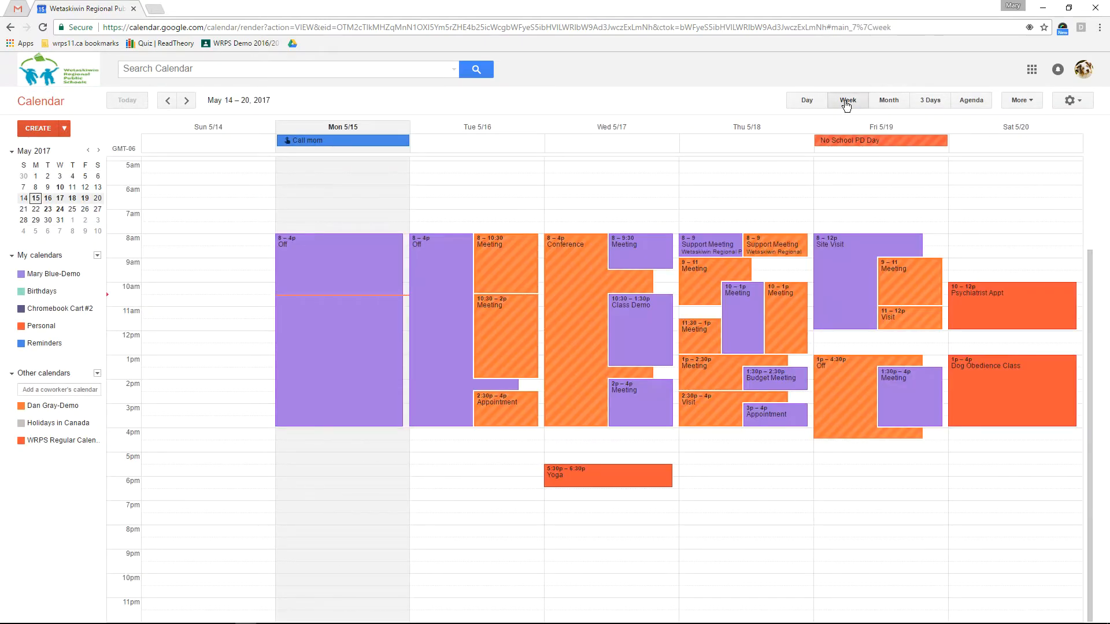
pyautogui.click(803, 101)
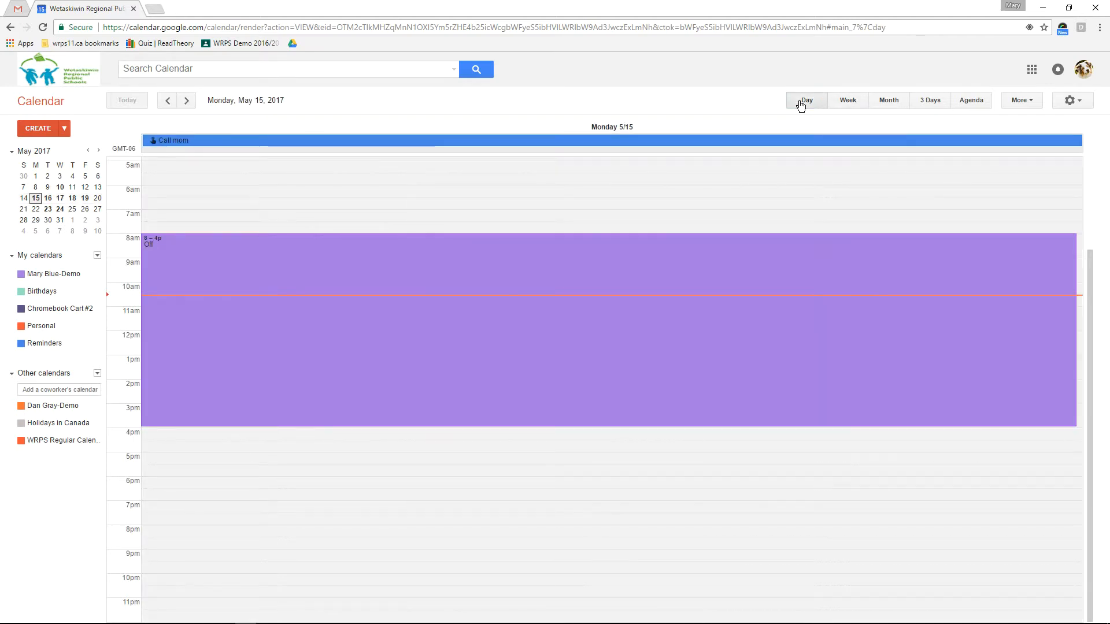
pyautogui.click(832, 102)
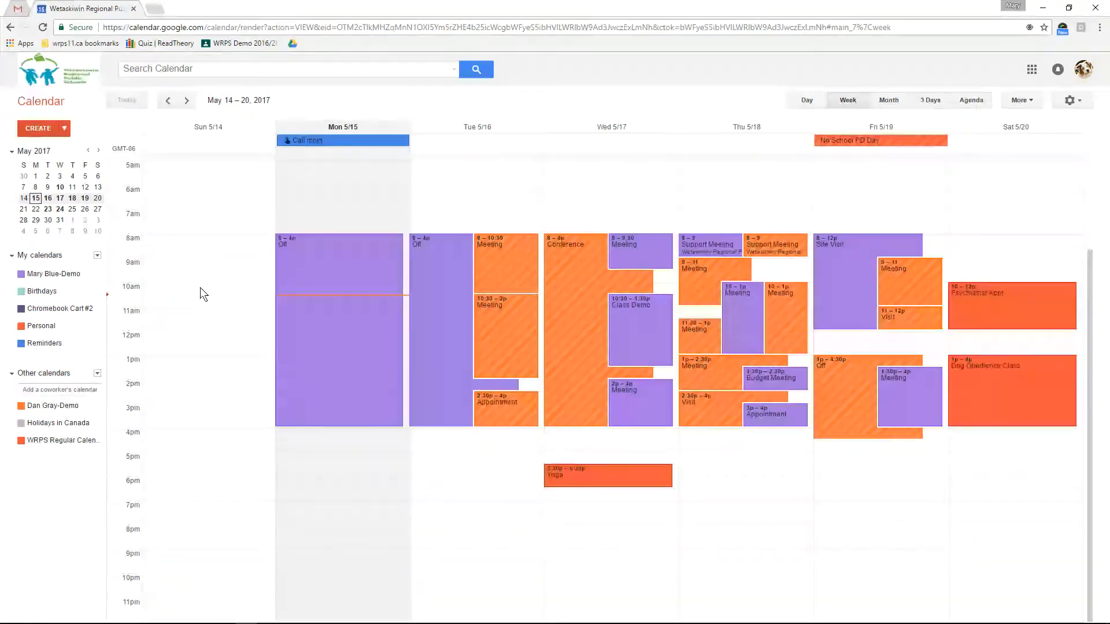
# Draft an event for Sunday, May 14, 10:00am–3:30pm, review its calendar choices and full details form, and leave it unsaved
pyautogui.moveTo(210, 285); pyautogui.dragTo(207, 417)
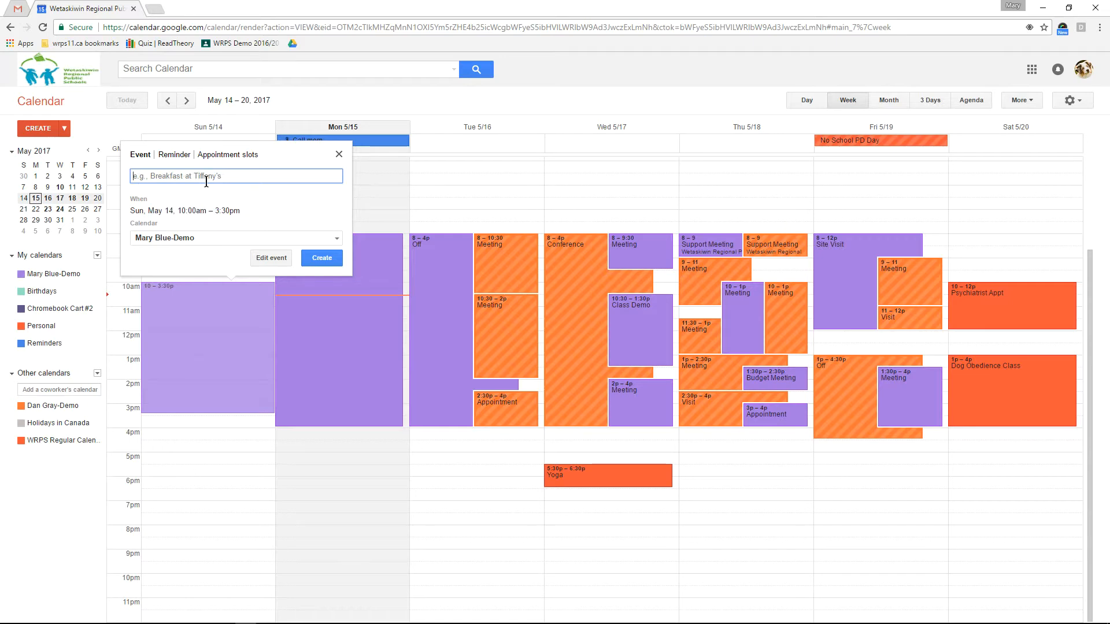
pyautogui.click(192, 238)
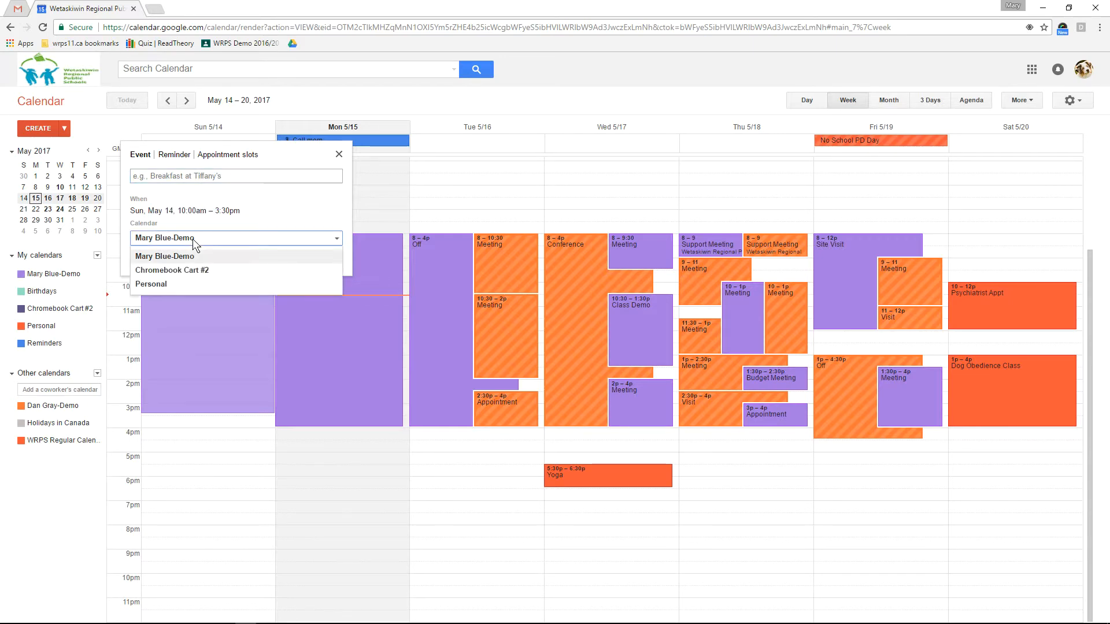
pyautogui.click(192, 238)
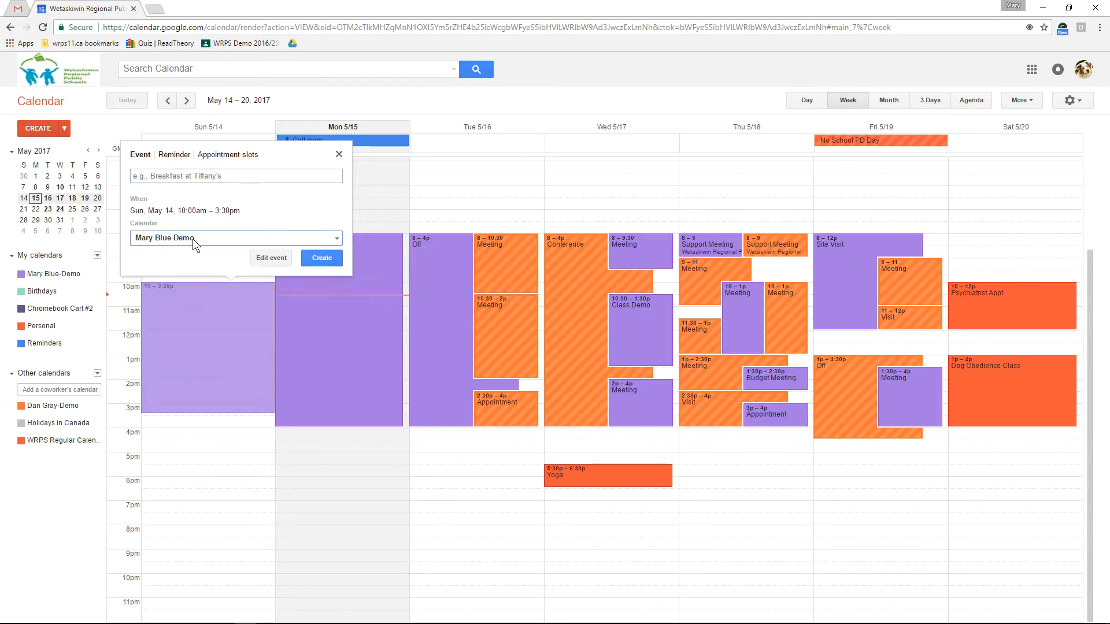
pyautogui.click(270, 258)
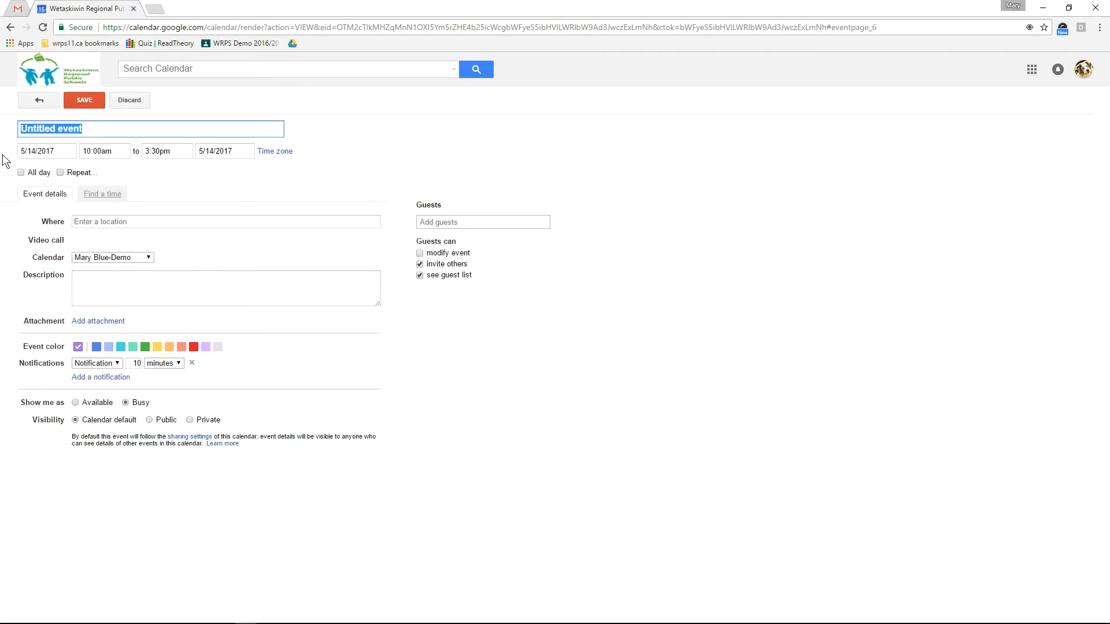
pyautogui.click(37, 101)
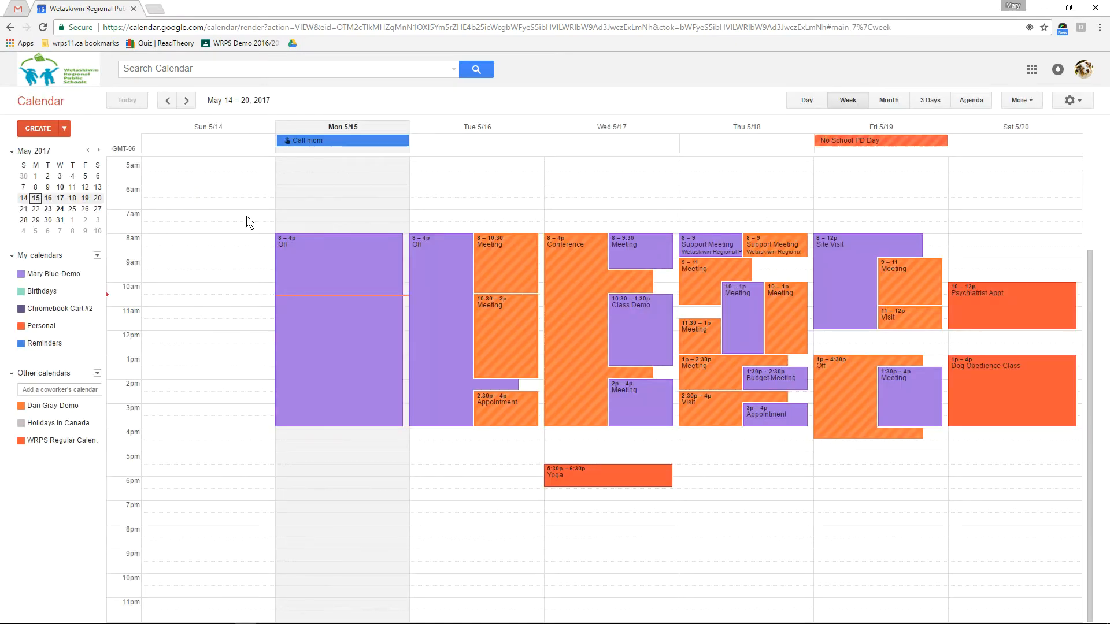
# Draft an event for Sunday, May 14, 9:00am–12:30pm, dismiss it and return to the month view
pyautogui.moveTo(193, 263); pyautogui.dragTo(191, 339)
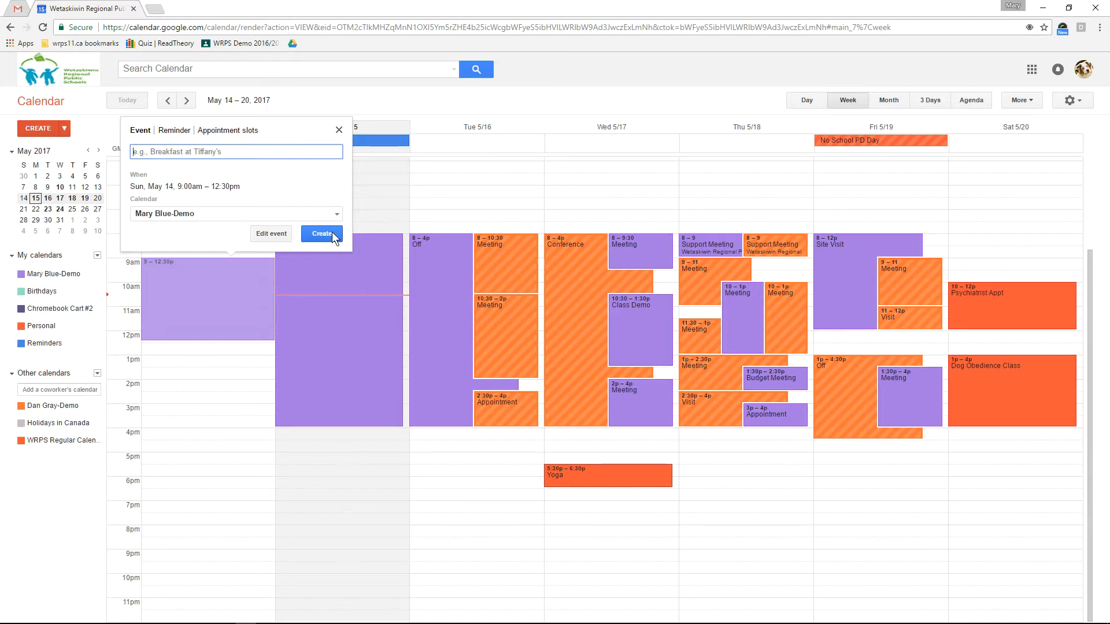
pyautogui.click(338, 130)
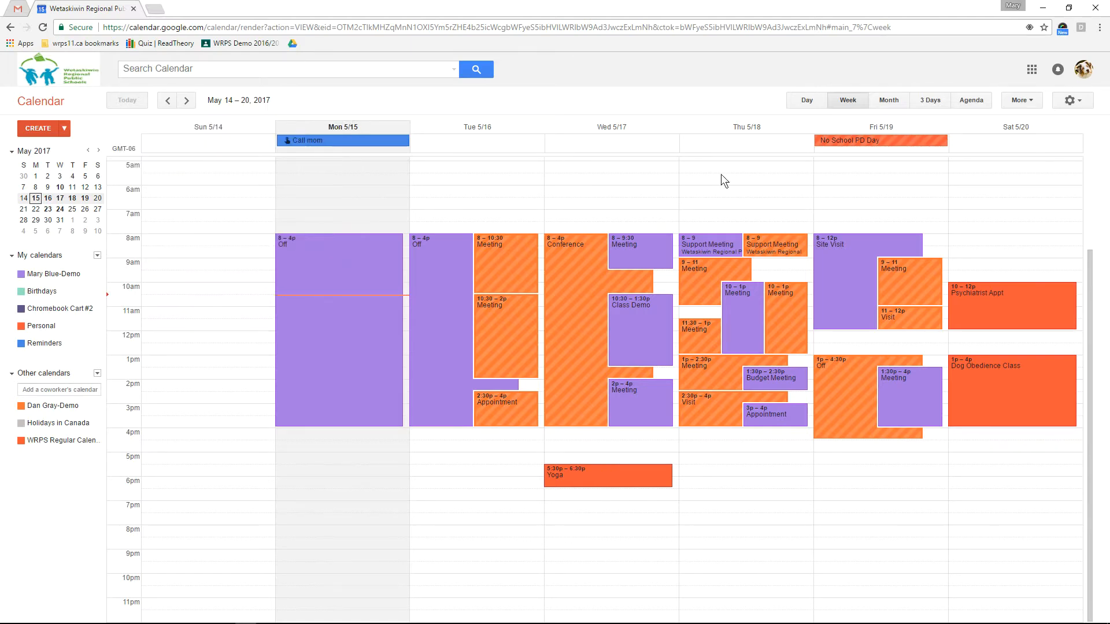
pyautogui.press('m')
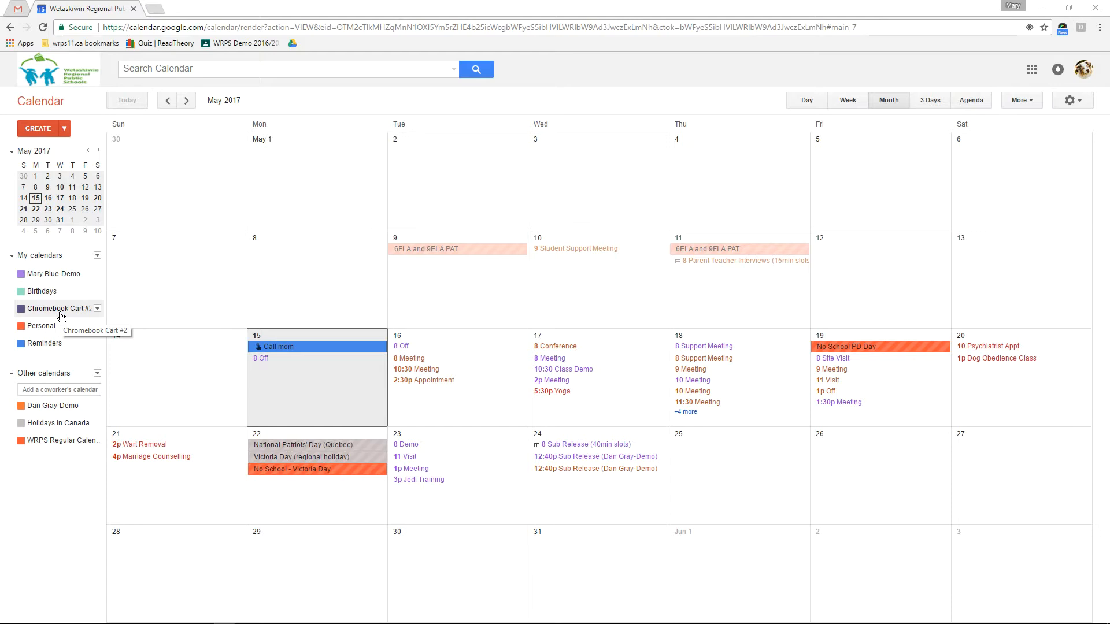
# View the new event form for the Chromebook Cart #2 calendar and leave it without saving
pyautogui.click(98, 309)
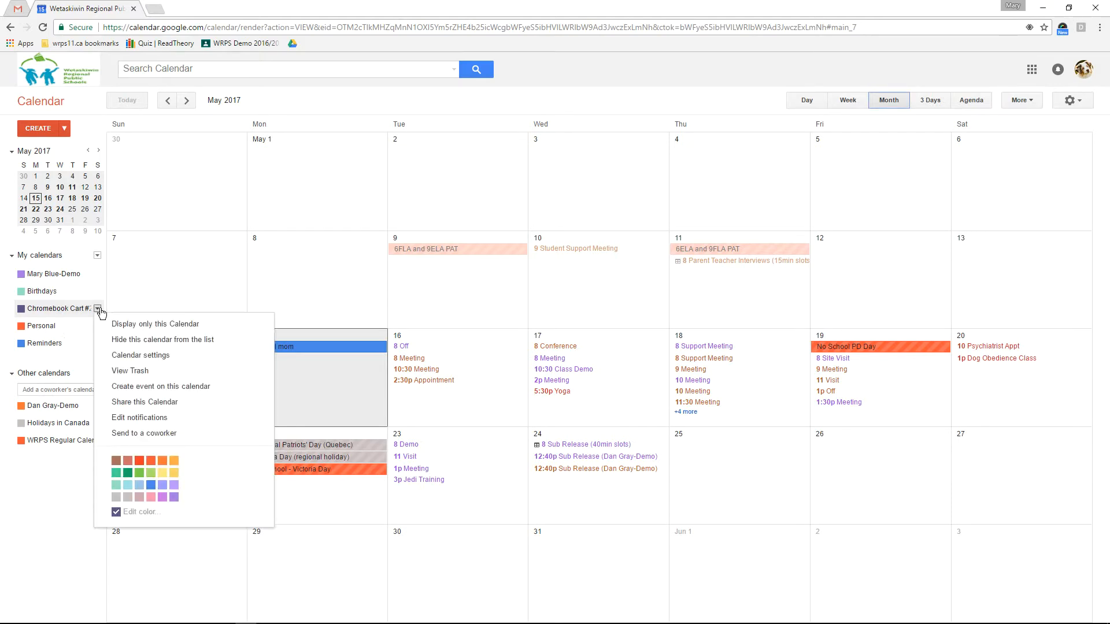
pyautogui.click(187, 387)
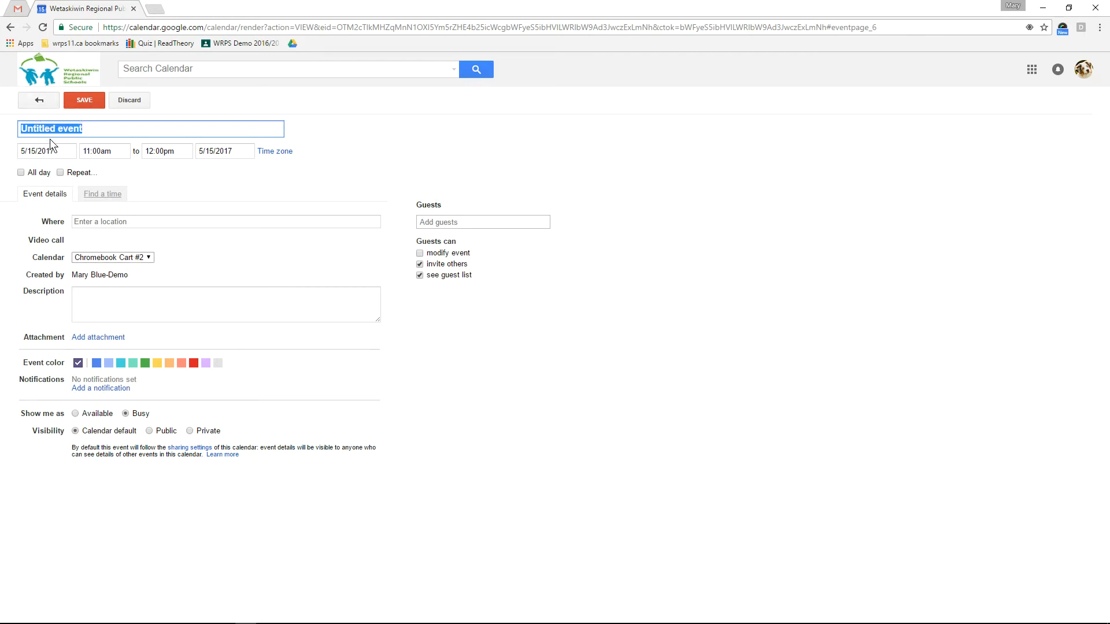
pyautogui.click(39, 103)
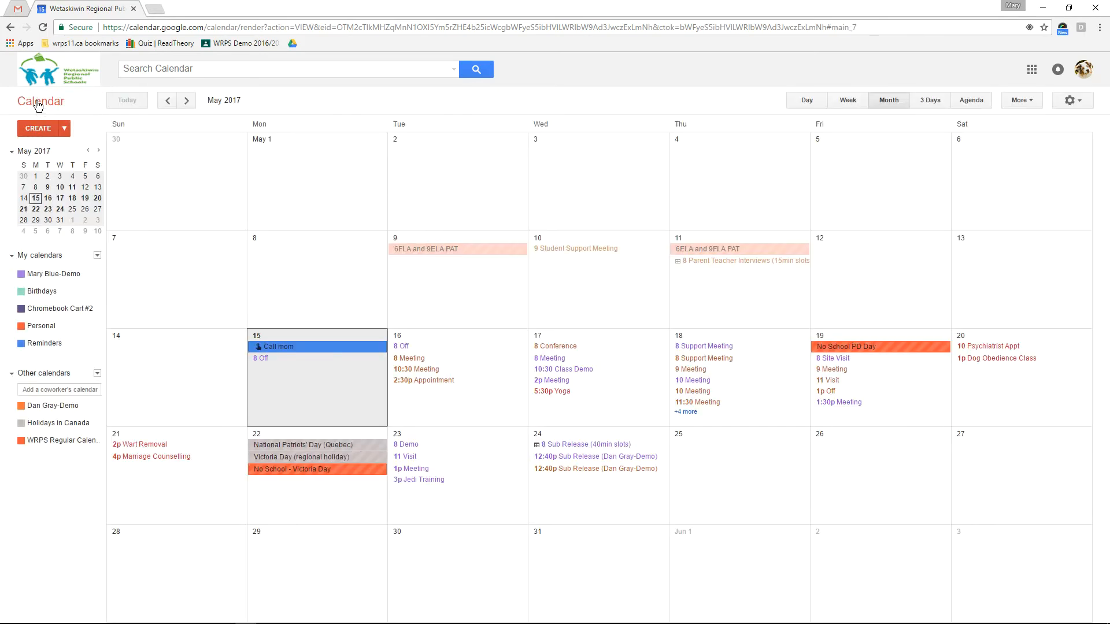
# Quick-add the event "Christmas Concert december 15 at 7pm" and check its details page
pyautogui.click(97, 256)
pyautogui.click(65, 130)
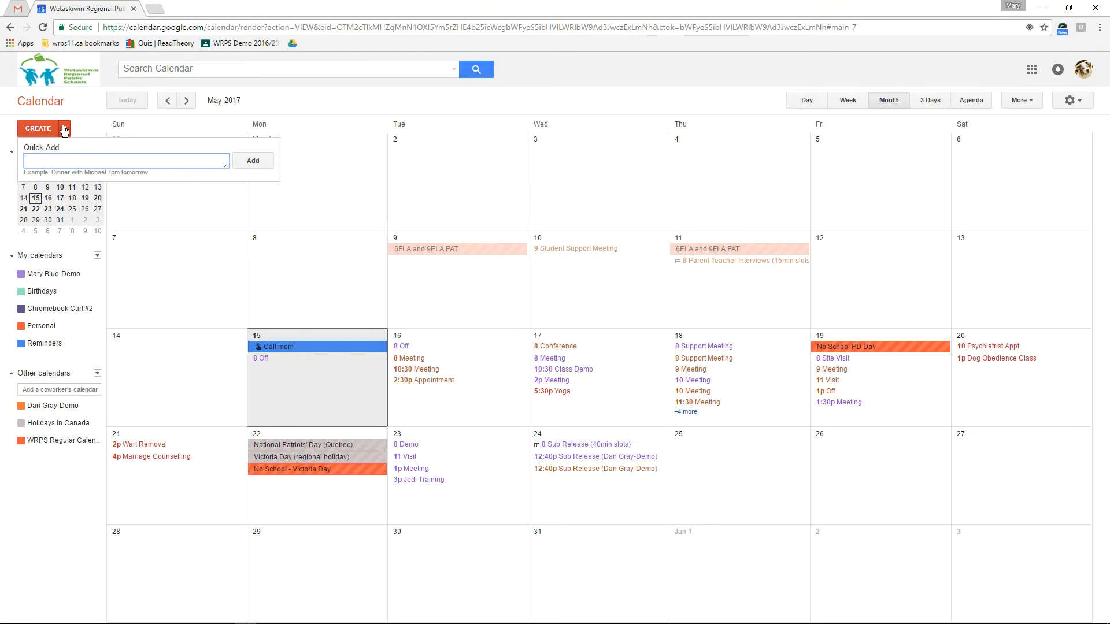
pyautogui.write('Christmas Concert december 15')
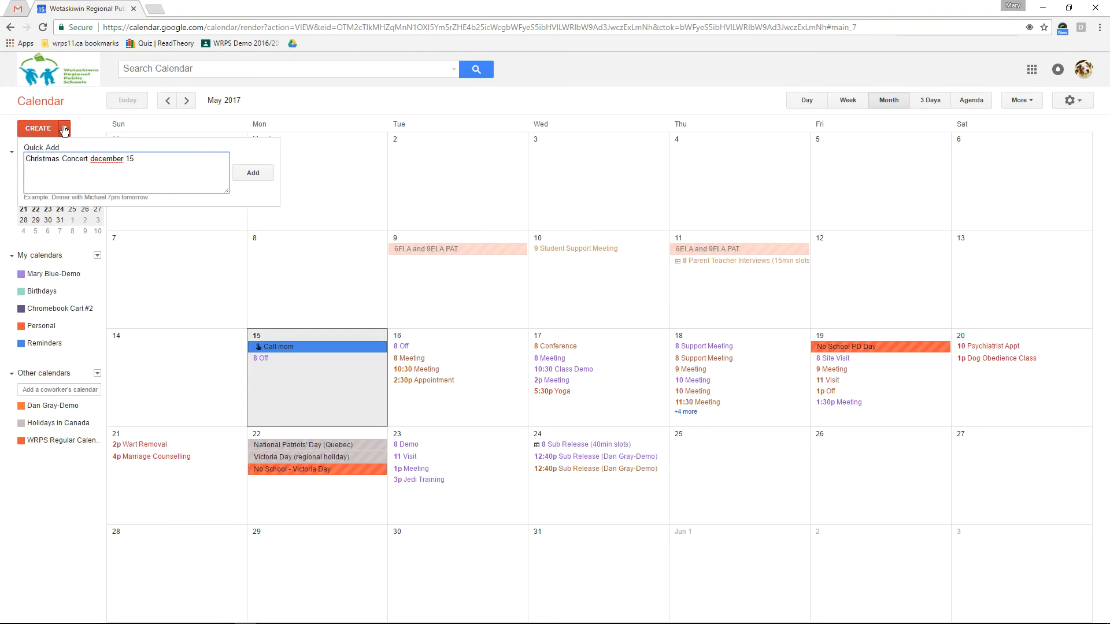
pyautogui.write(' at 7pm')
pyautogui.click(238, 179)
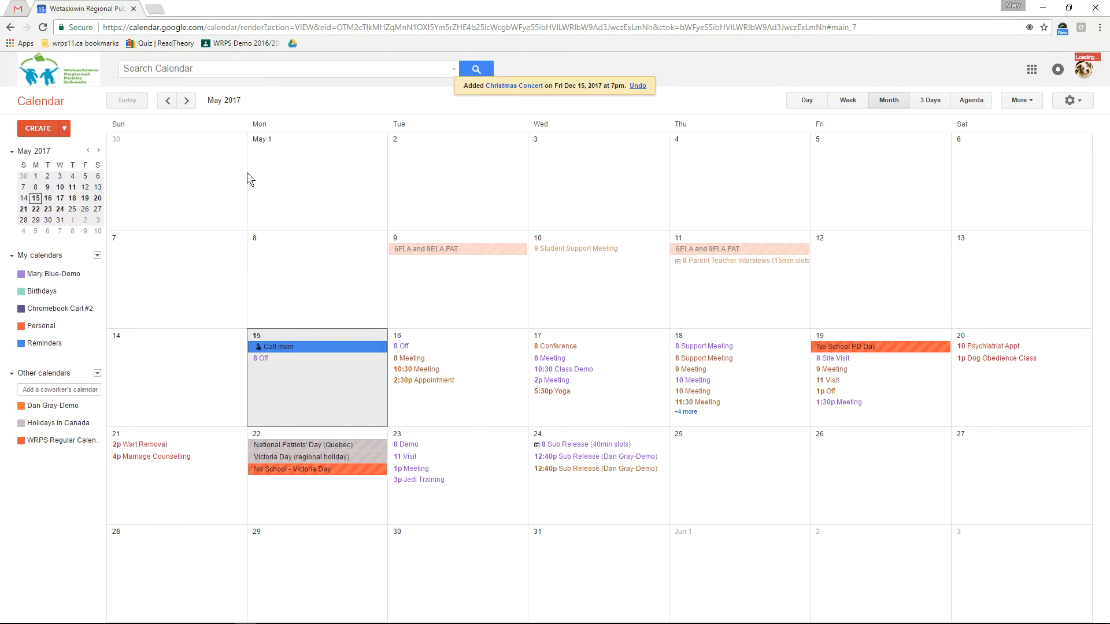
pyautogui.click(526, 87)
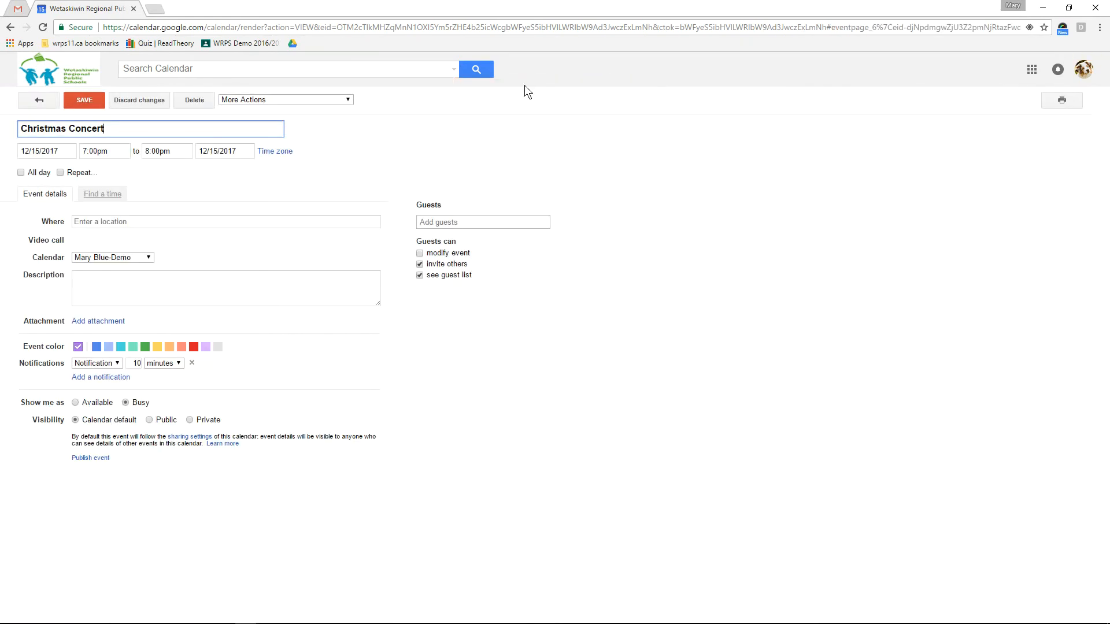
pyautogui.click(39, 100)
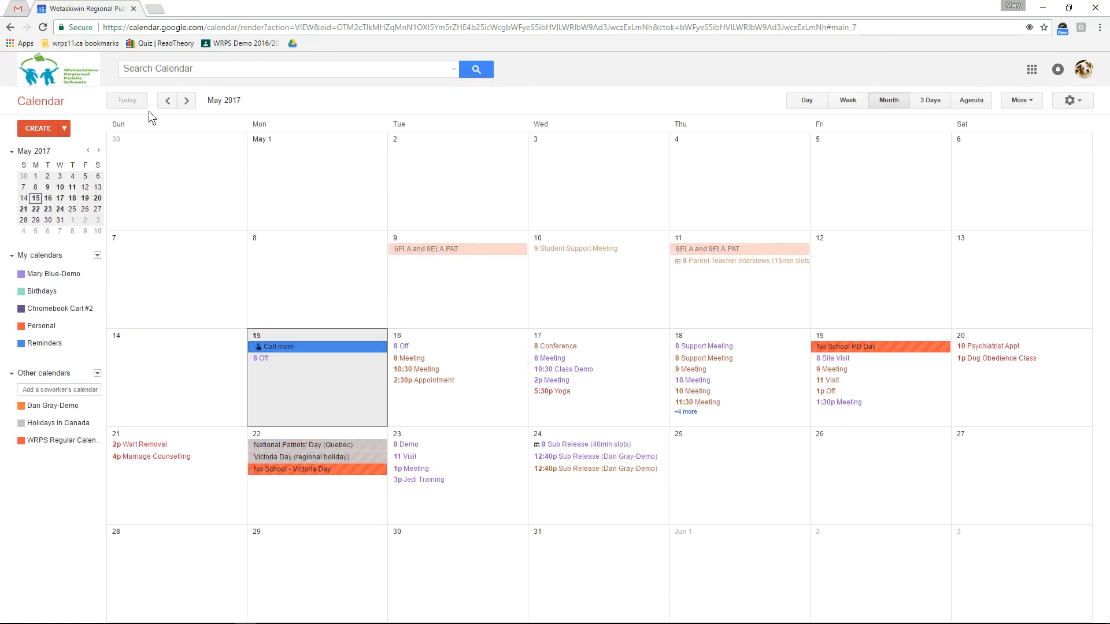
# Display December 2017 in the month view to find the Christmas Concert
pyautogui.click(97, 151)
pyautogui.click(97, 150)
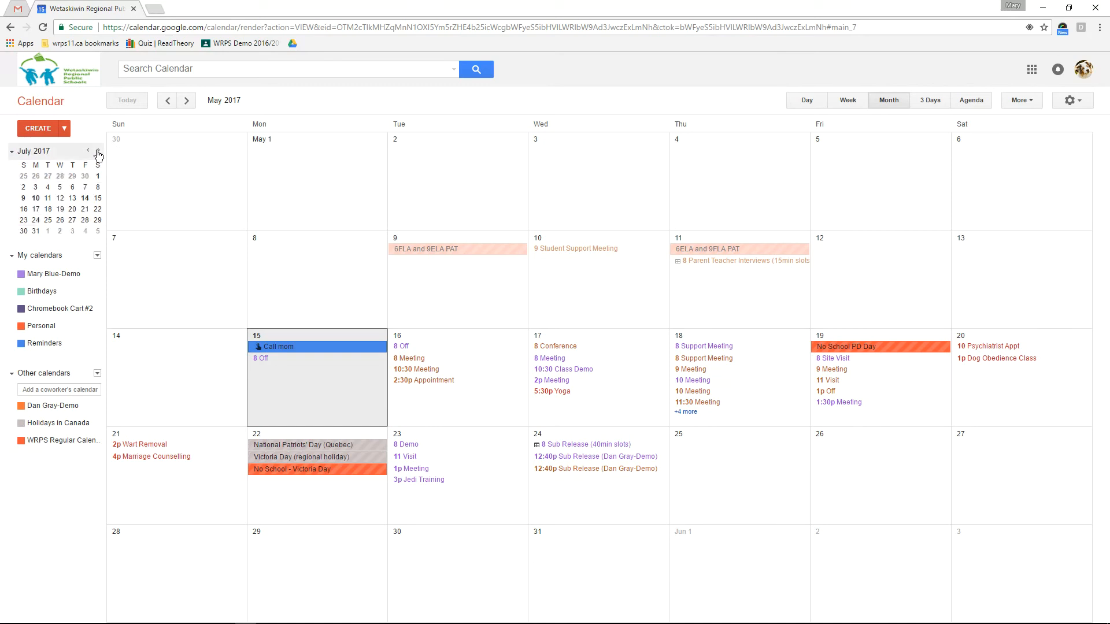
pyautogui.click(98, 151)
pyautogui.click(97, 151)
pyautogui.click(98, 151)
pyautogui.click(98, 151)
pyautogui.click(97, 151)
pyautogui.click(84, 198)
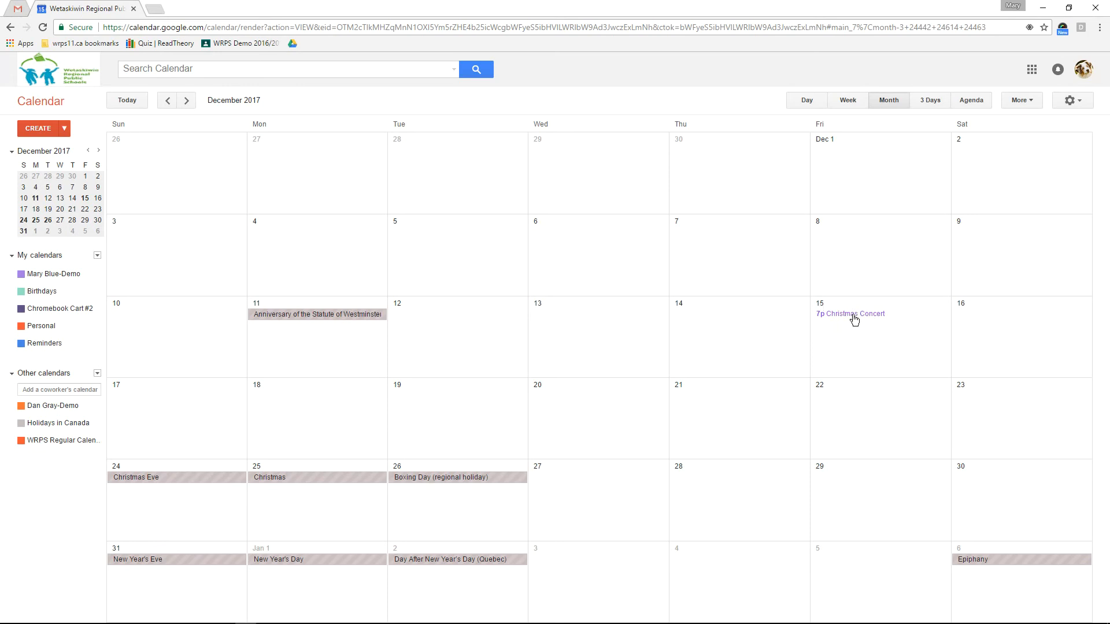
# Open the December 15 Christmas Concert event for editing
pyautogui.click(64, 129)
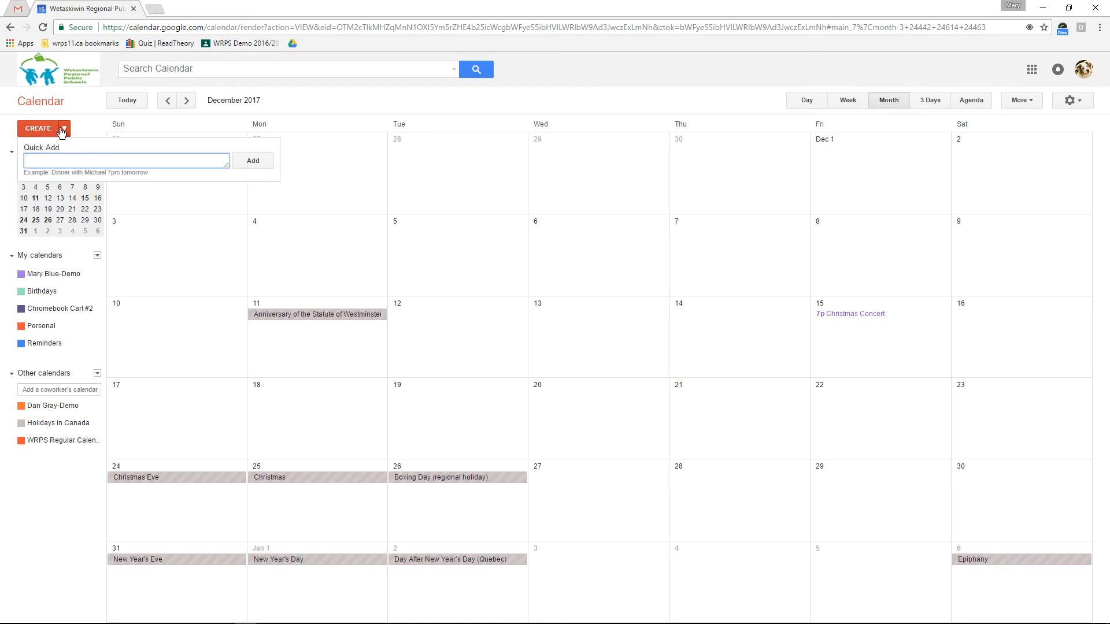
pyautogui.click(64, 129)
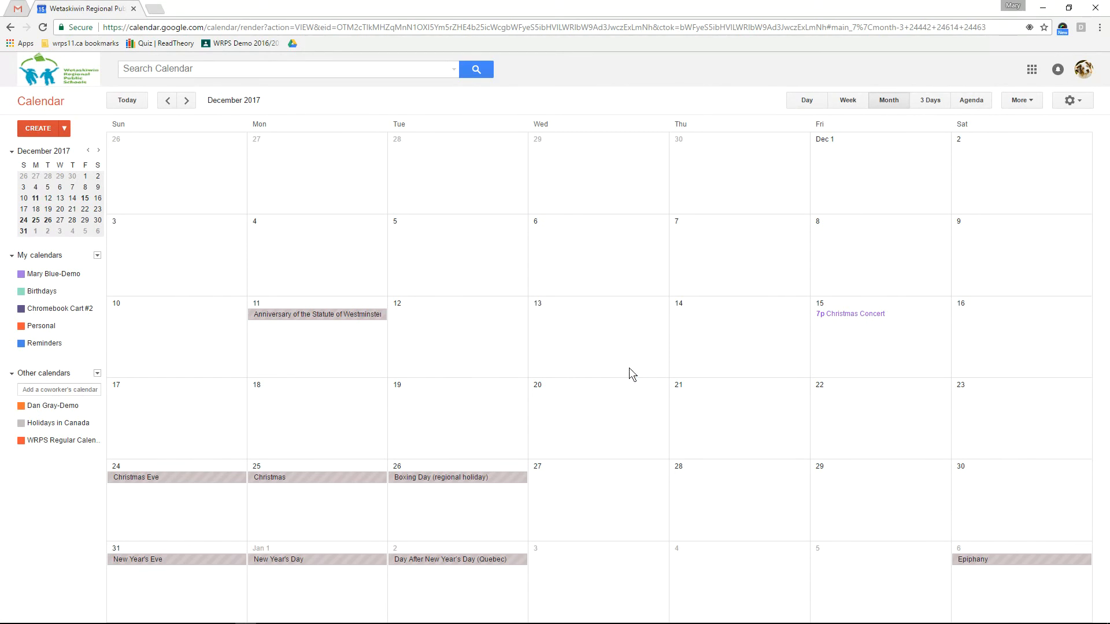
pyautogui.click(840, 316)
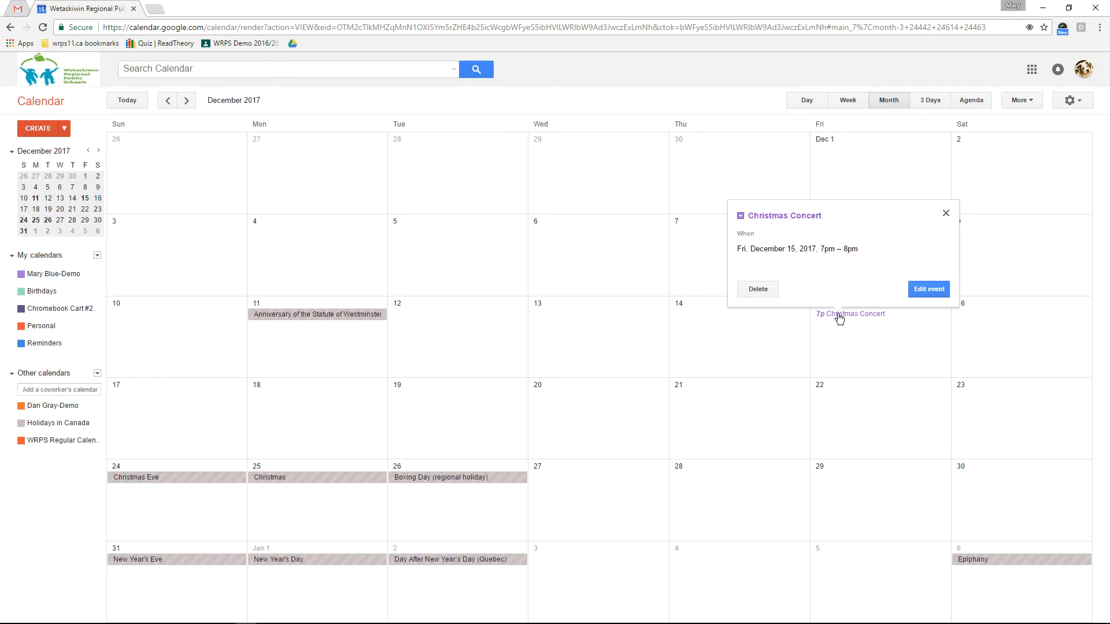
pyautogui.click(929, 290)
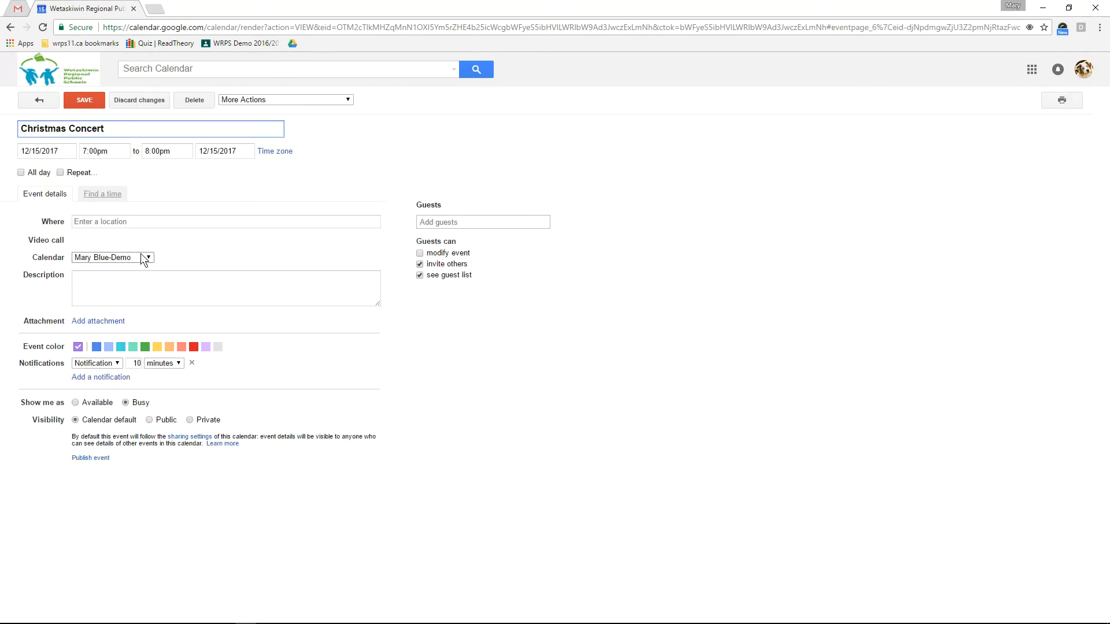